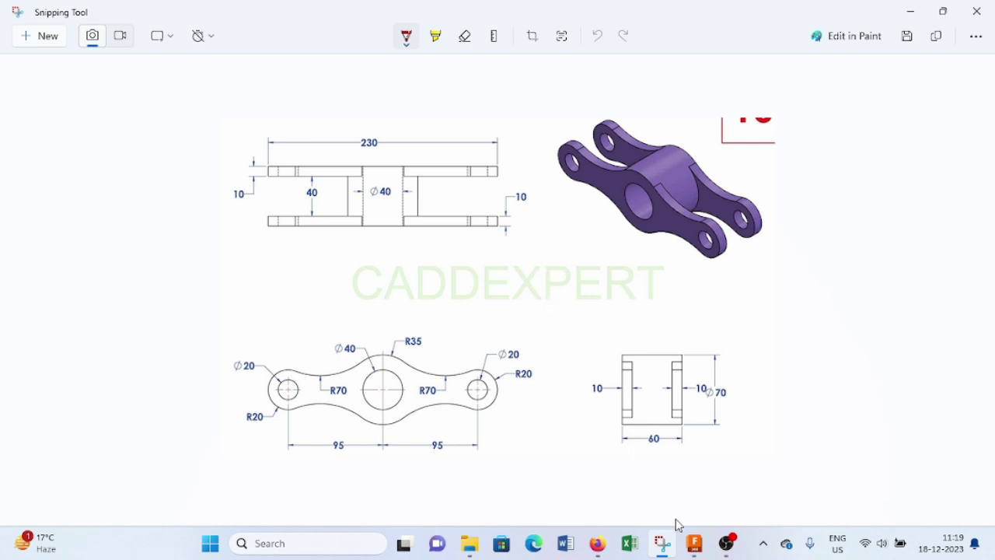
Start a sketch on the XZ ground plane and draw a Ø20 circle left of the origin.
click(695, 542)
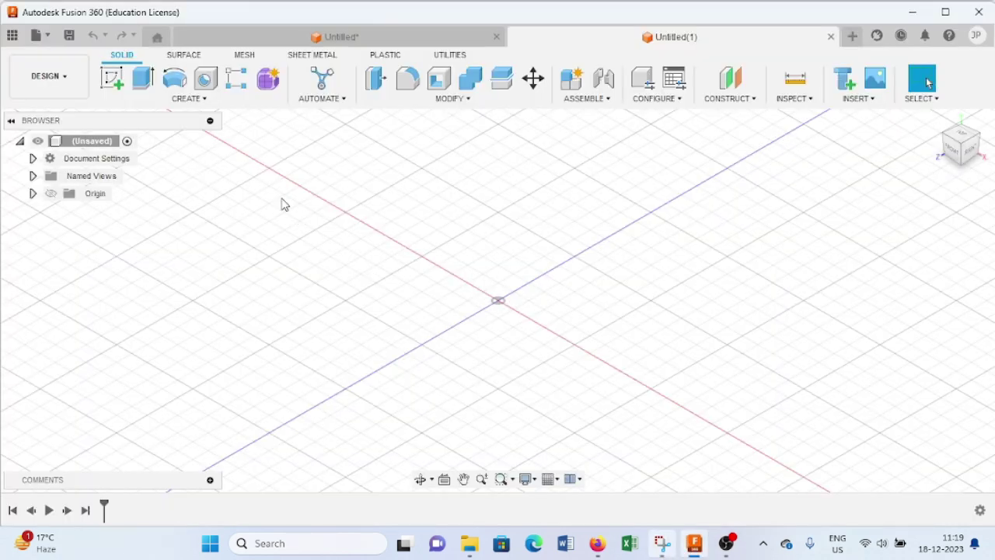
click(113, 78)
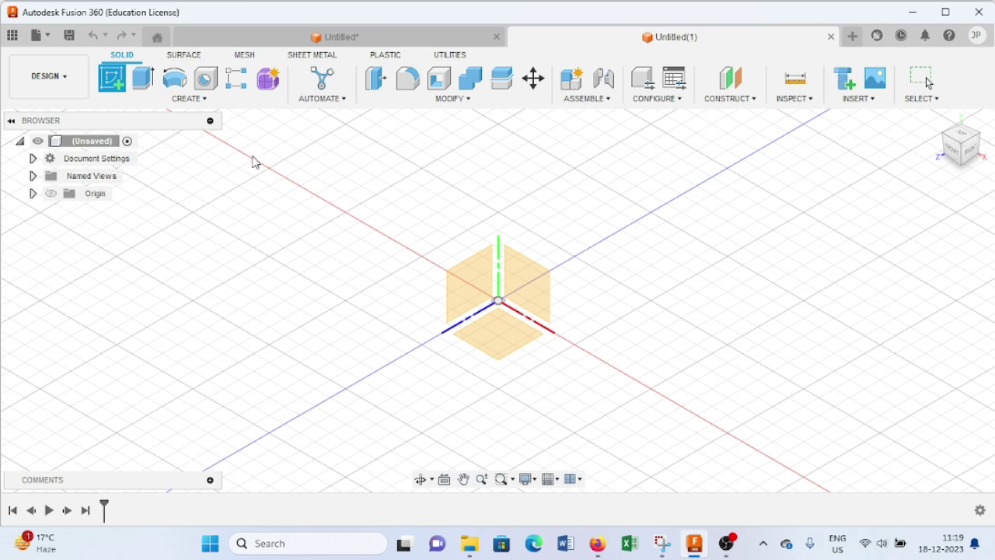
click(493, 342)
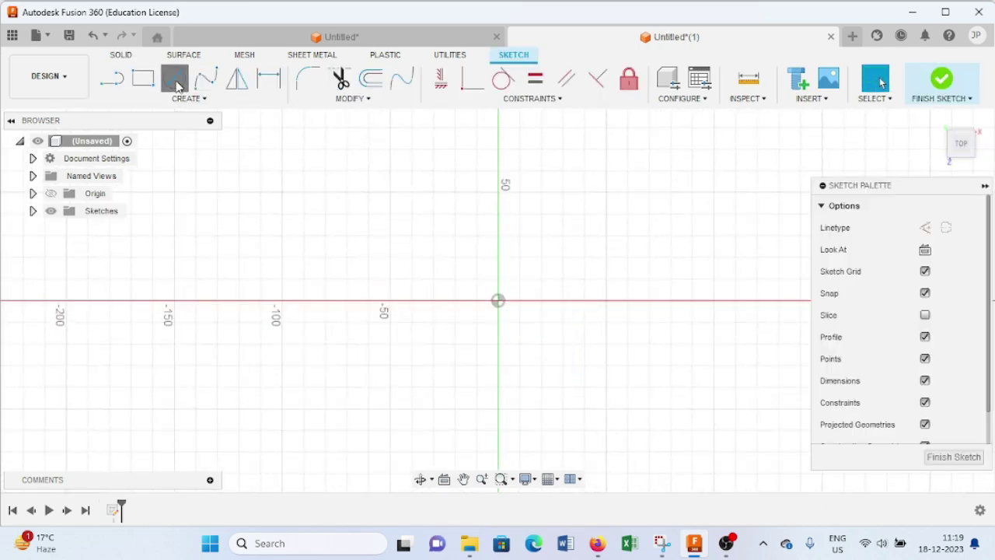
click(176, 81)
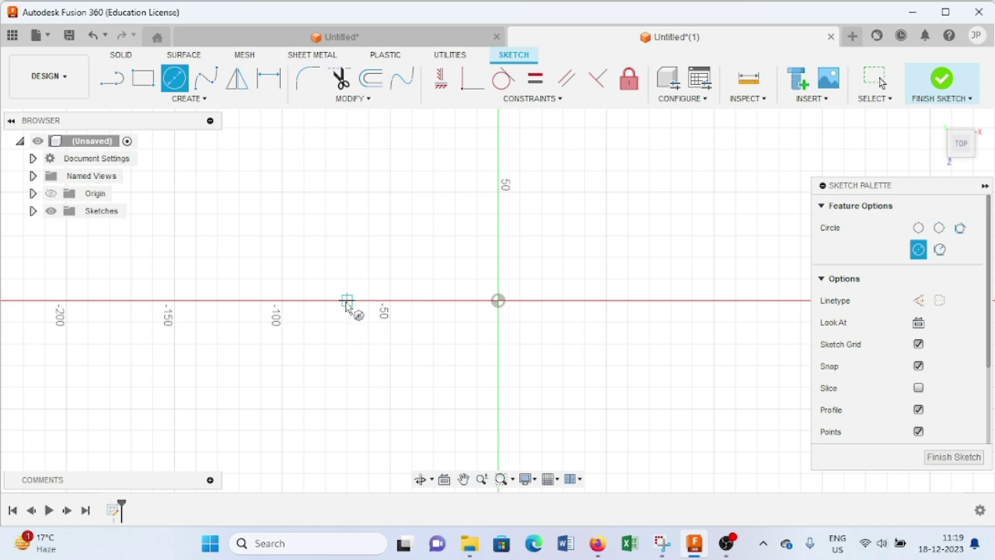
click(347, 301)
text(2)
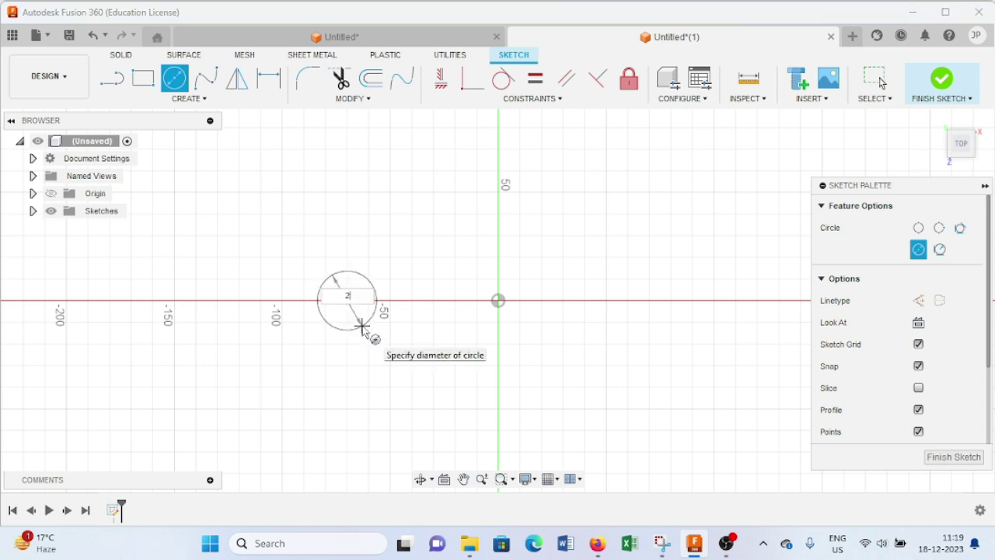
text(0)
key(Return)
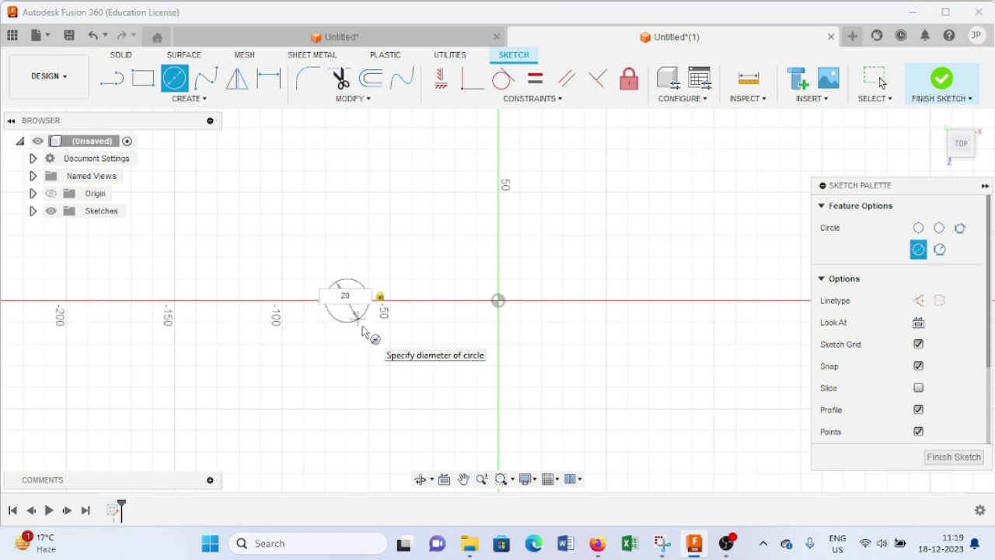
key(Escape)
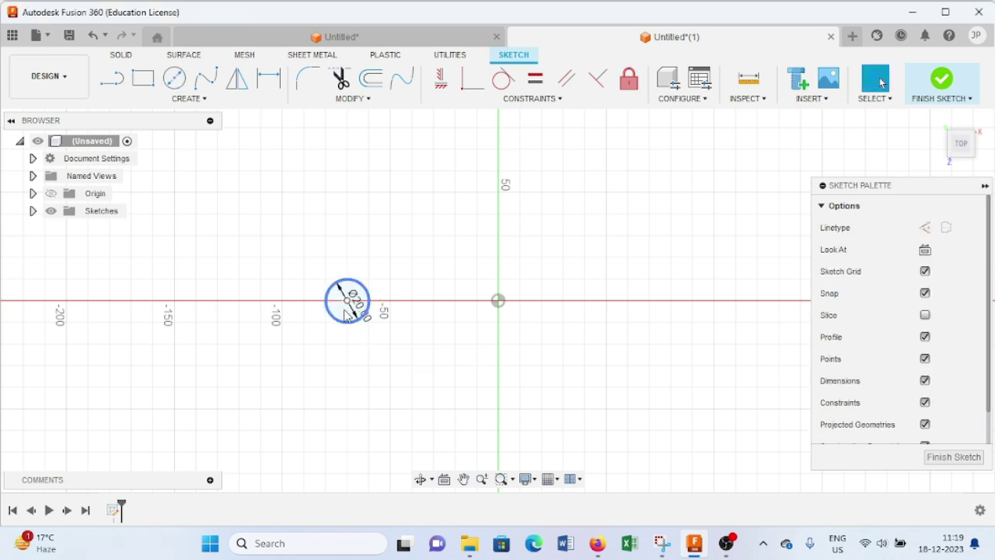
Draw a Ø40 circle in the middle and a Ø20 circle on the right.
click(175, 78)
click(498, 300)
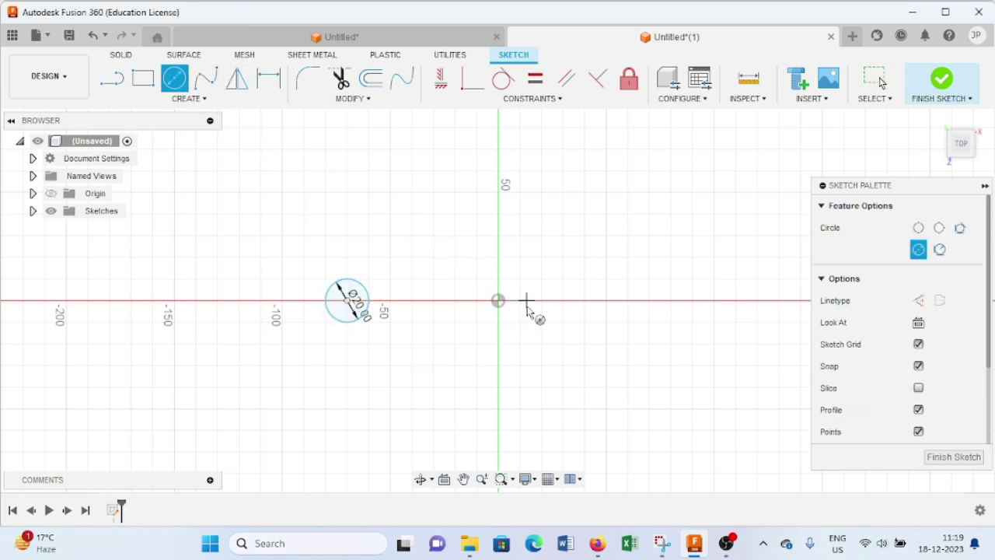
text(4)
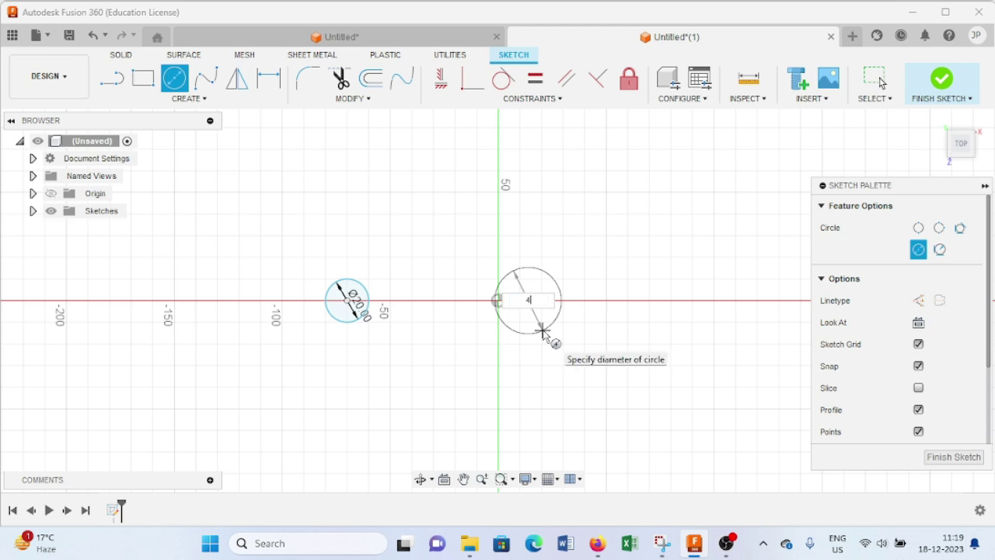
text(0)
key(Return)
key(Escape)
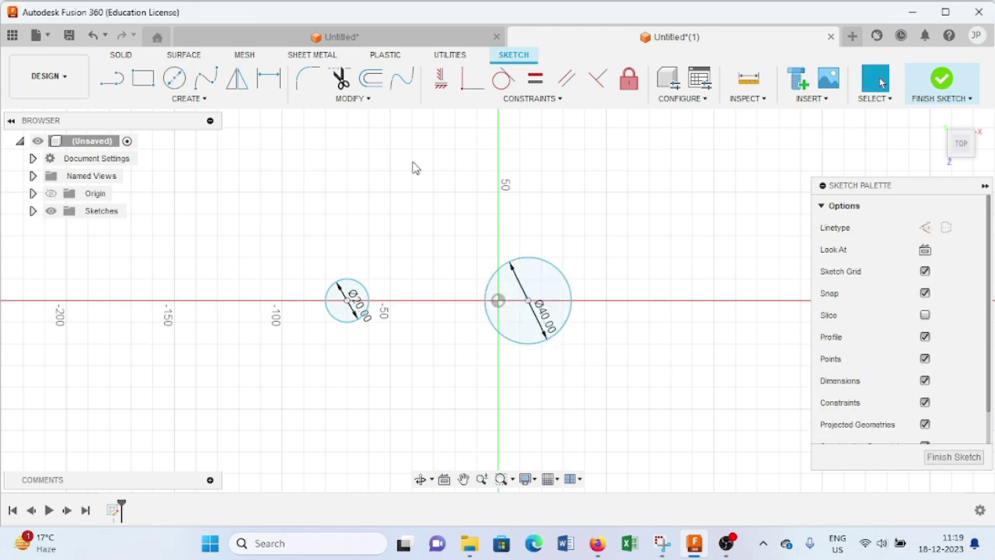
click(175, 77)
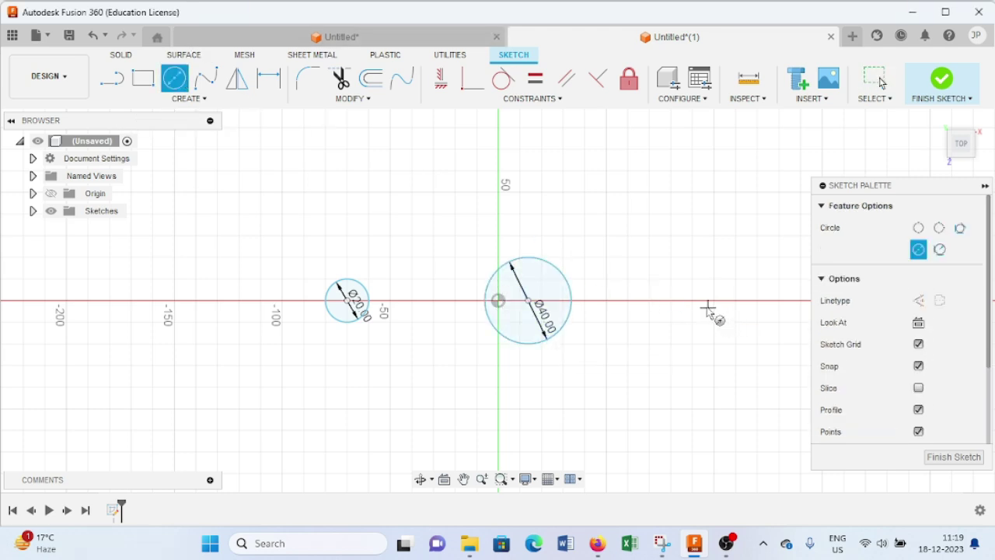
click(692, 301)
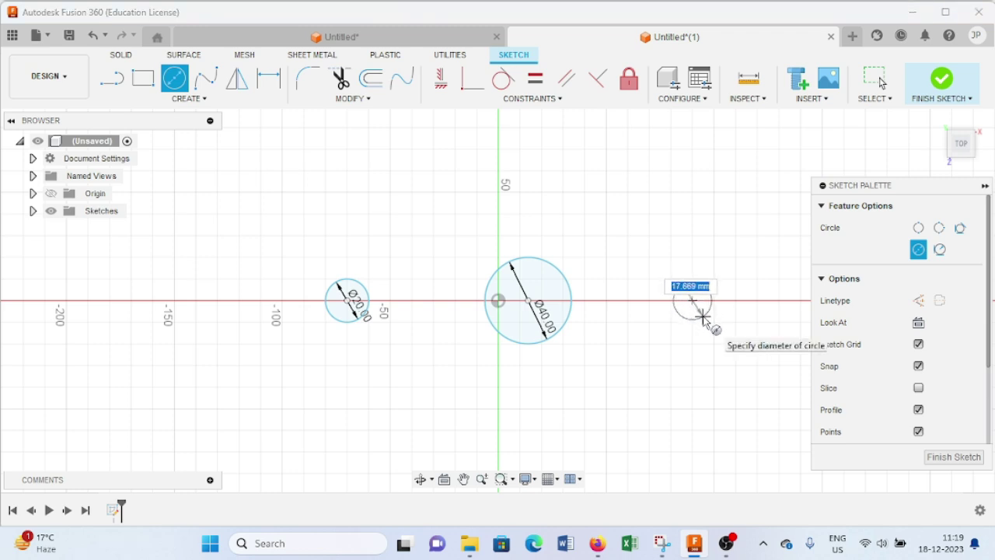
text(20)
key(Return)
key(Escape)
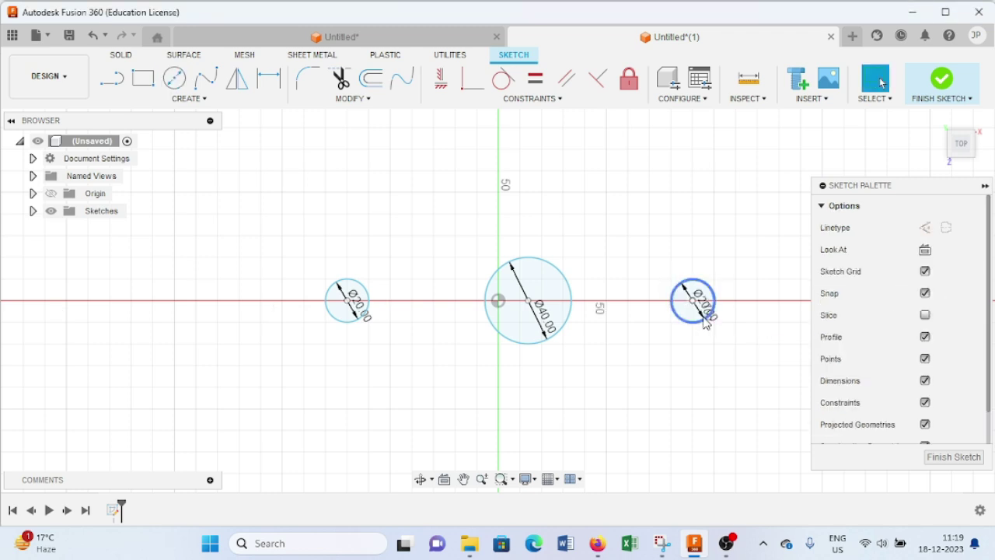
Draw construction lines joining the circle centres.
click(113, 78)
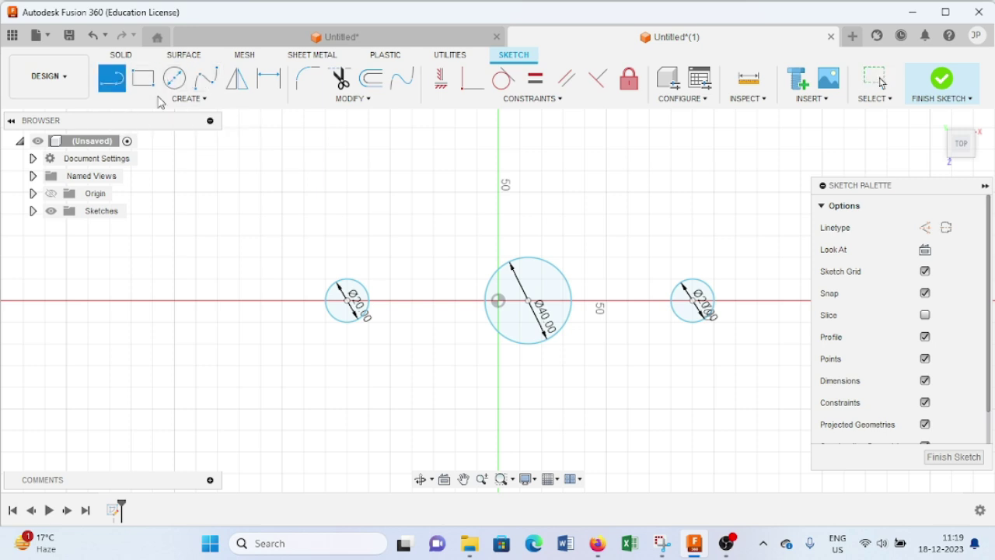
click(924, 227)
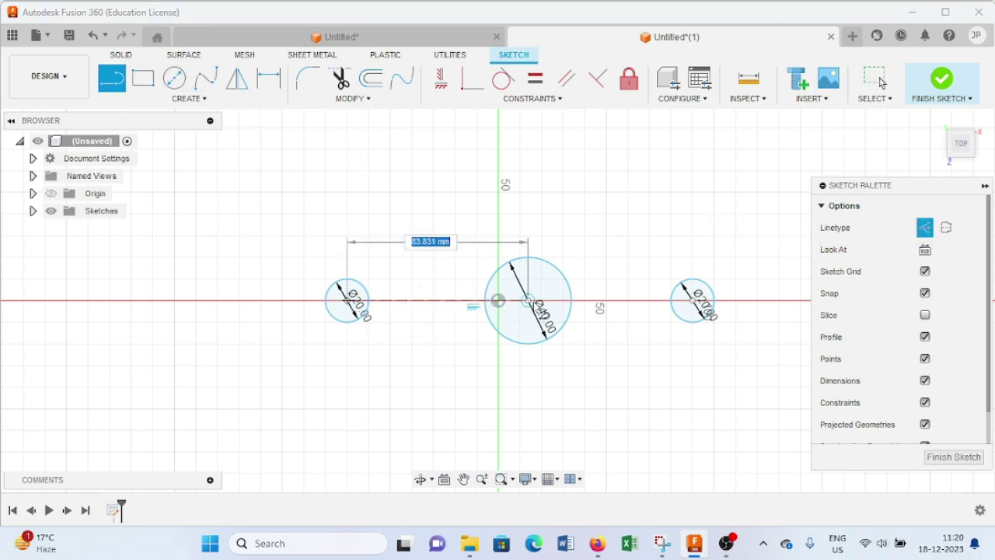
click(691, 302)
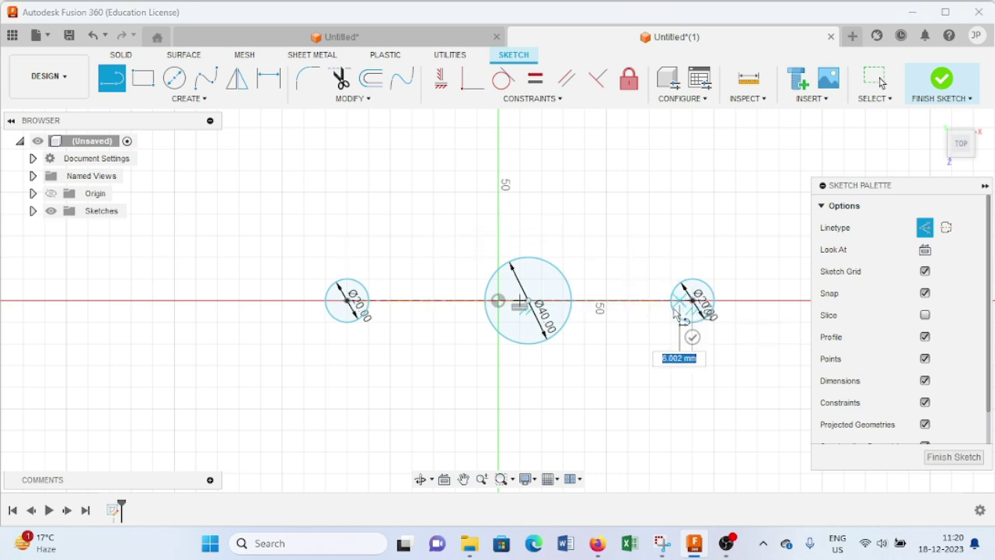
click(616, 328)
key(Escape)
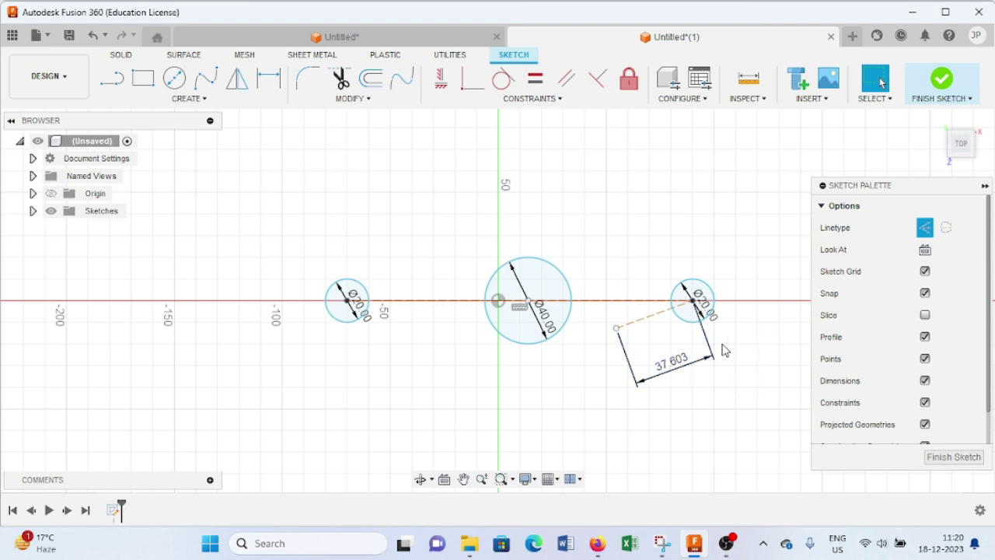
Make the left, middle and right circle centres coincident with the x-axis.
click(473, 91)
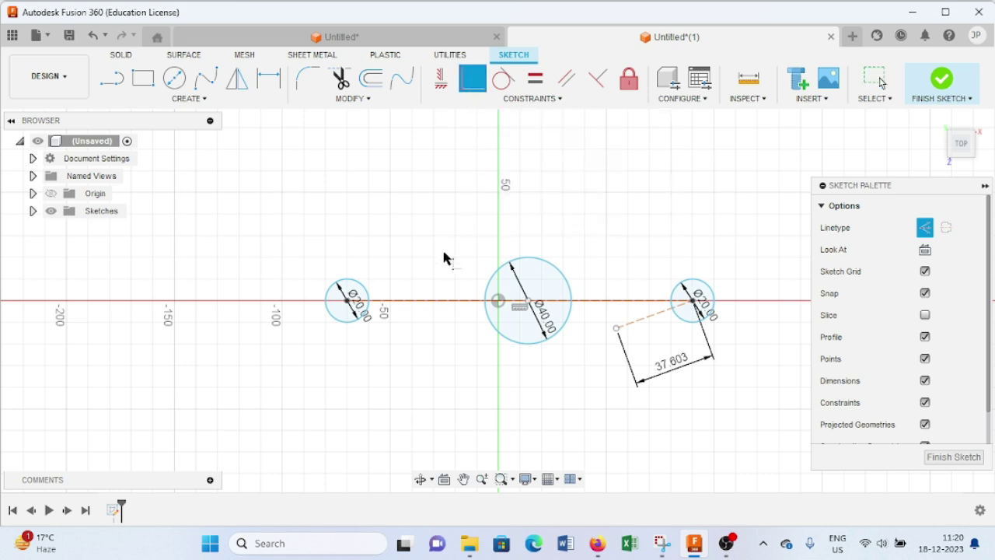
scroll(340, 303, up, 5)
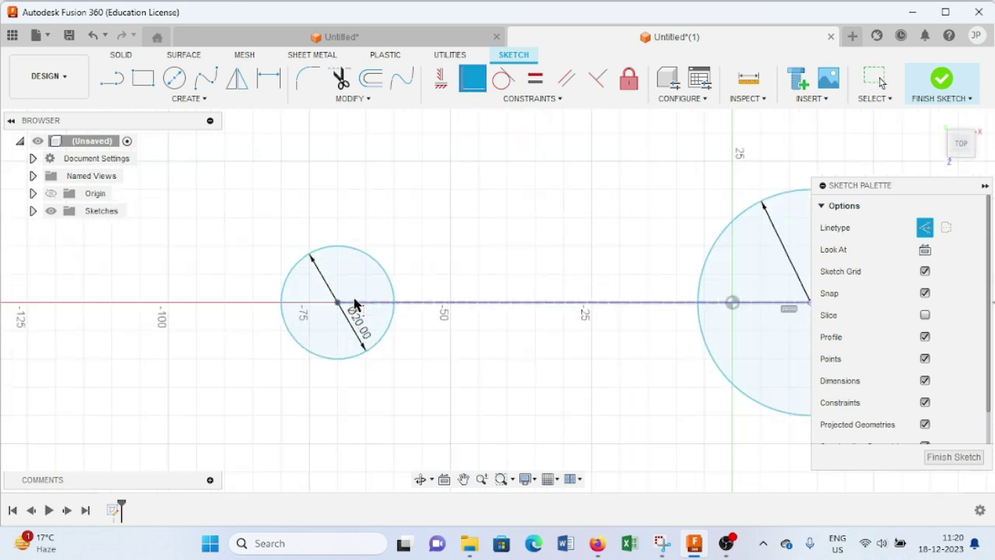
click(338, 303)
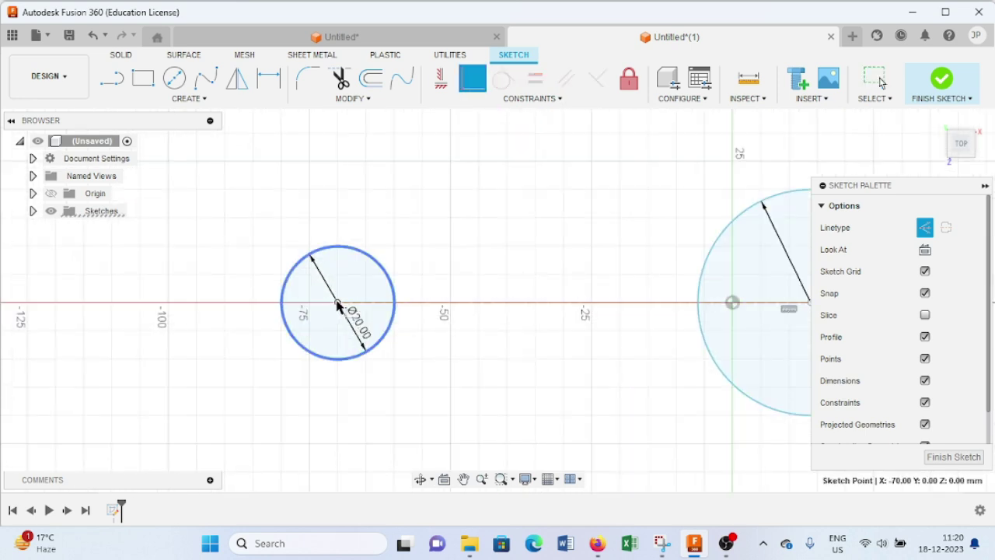
click(418, 305)
scroll(498, 357, down, 5)
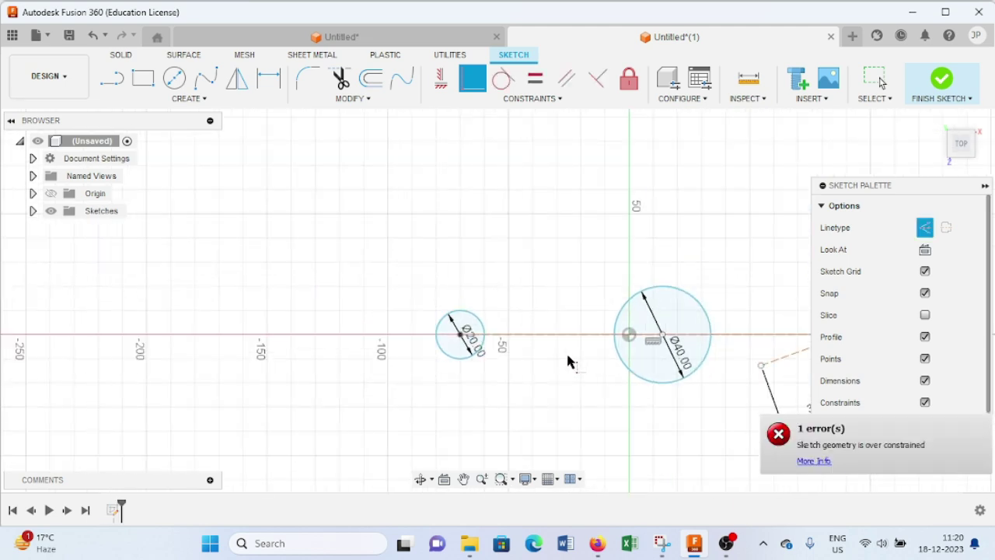
click(661, 336)
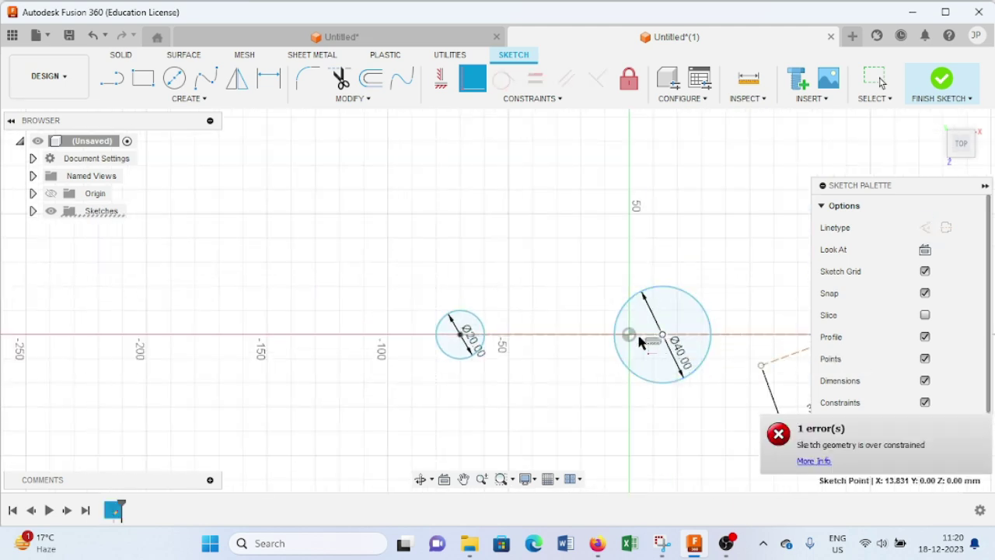
click(598, 340)
scroll(611, 361, down, 3)
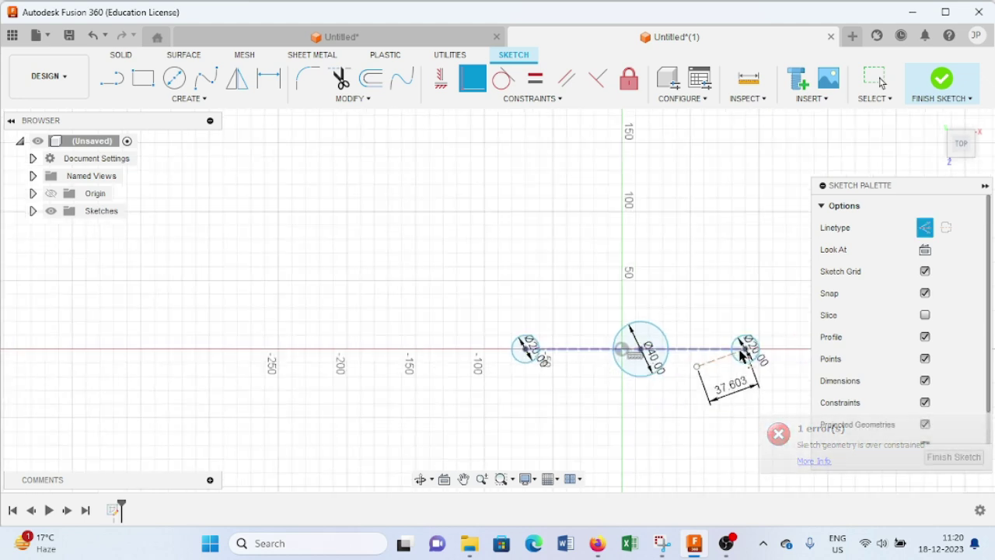
click(746, 349)
click(715, 349)
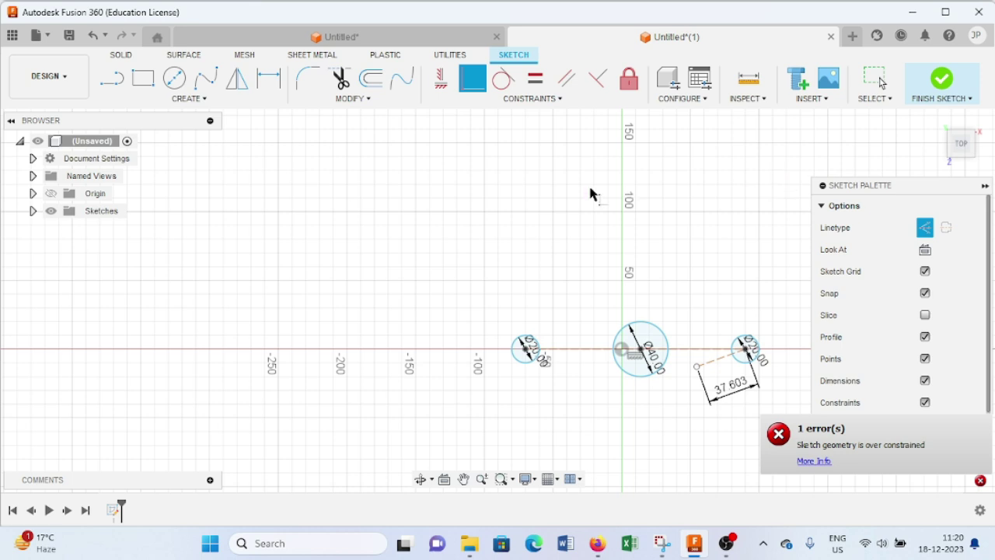
Recentre the view on all three circles and compare against the reference drawing.
middle_drag(649, 209, 499, 178)
scroll(490, 185, up, 4)
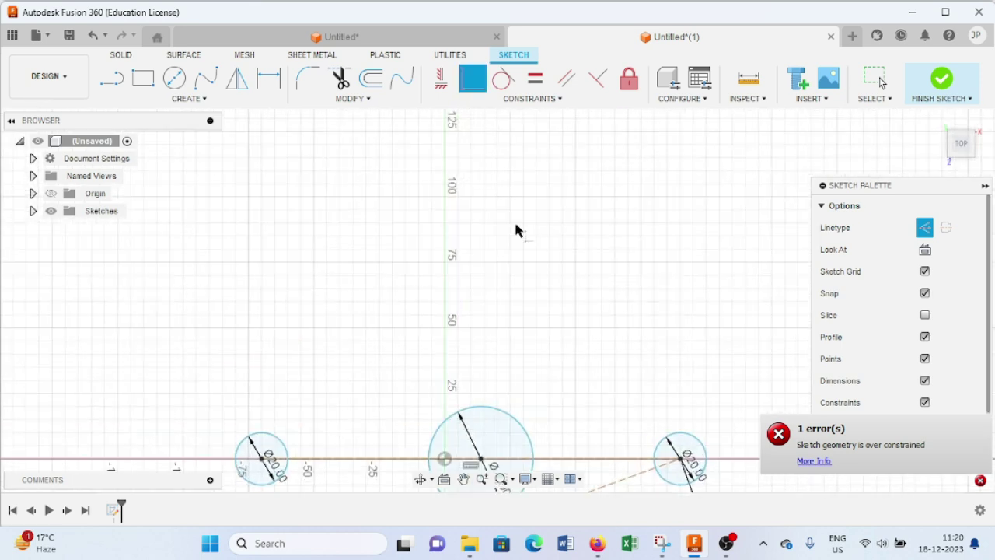
mouse_move(518, 229)
middle_down()
mouse_move(524, 212)
mouse_move(567, 200)
middle_up()
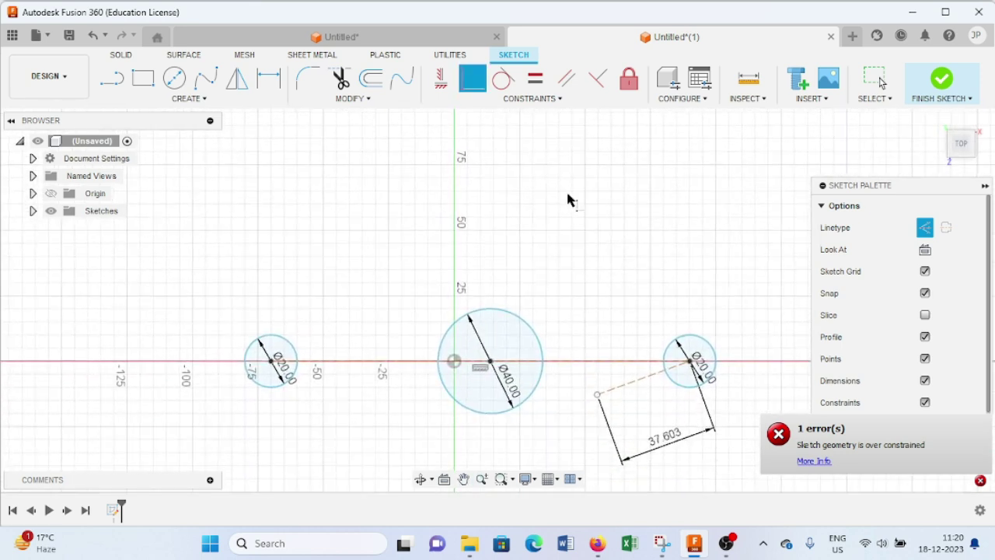
click(661, 542)
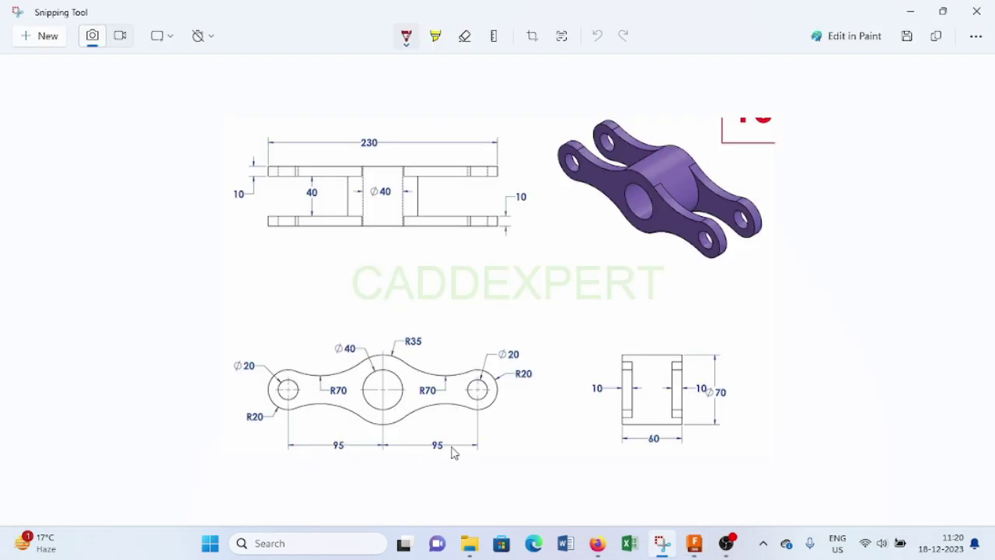
click(695, 547)
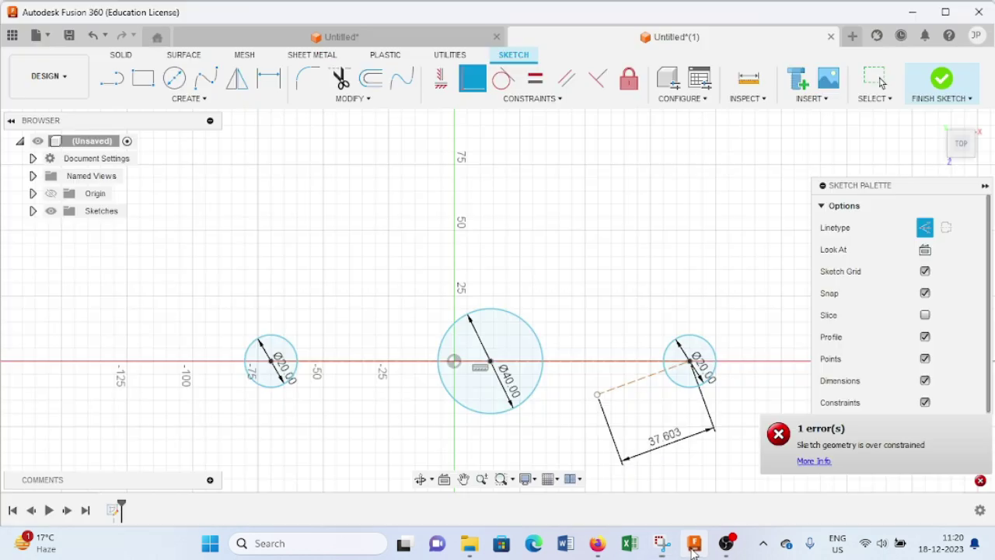
Dimension the left and right hole centres 95 mm from the central circle, then view the reference.
click(268, 78)
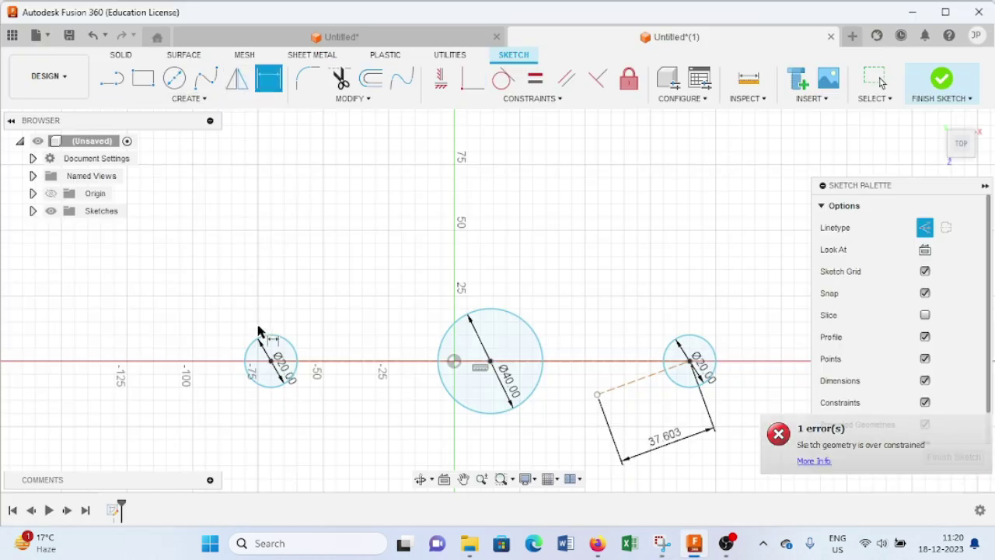
click(271, 361)
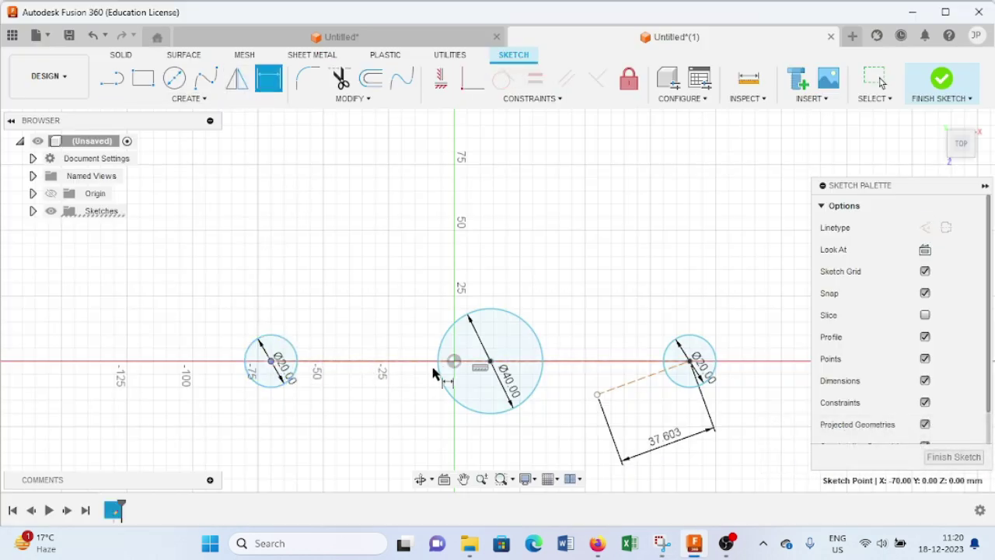
click(491, 362)
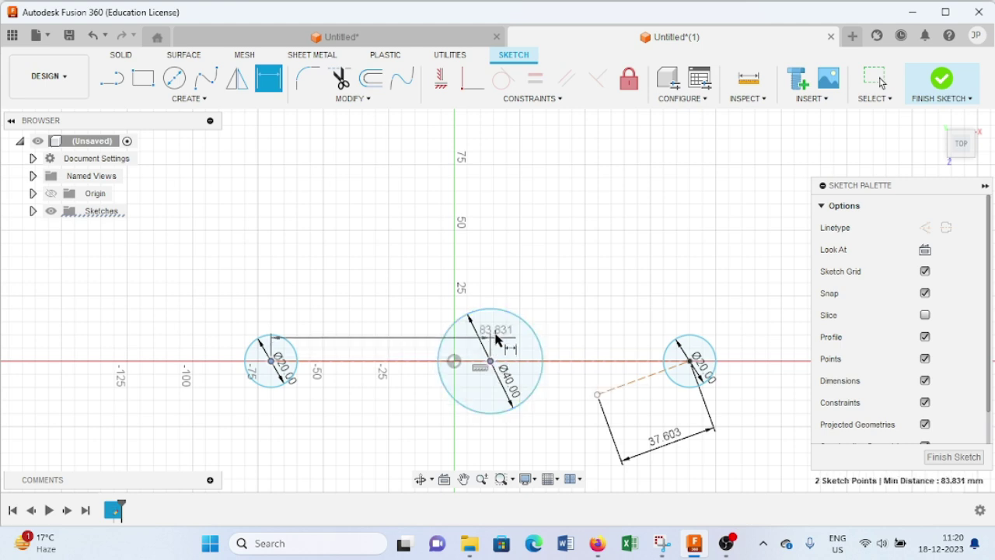
click(482, 241)
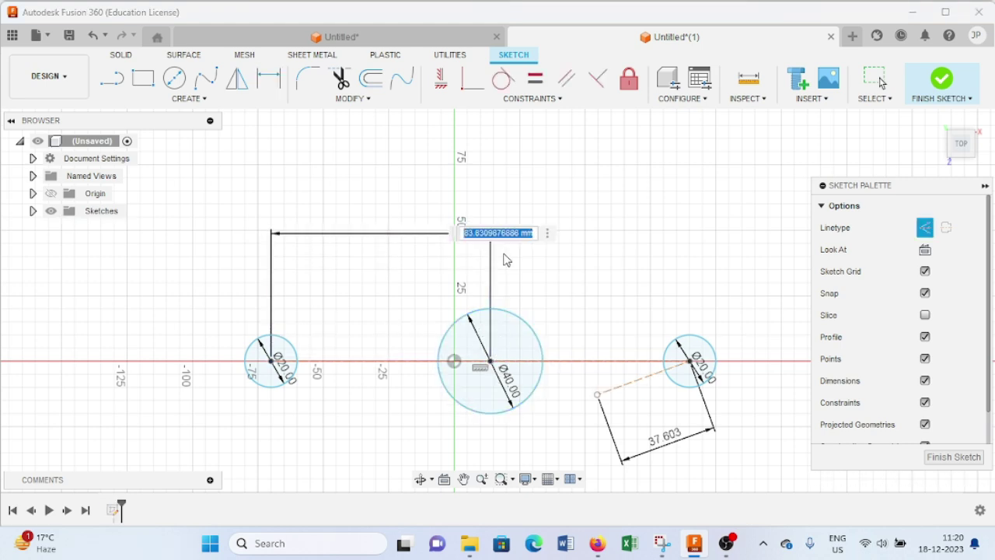
text(95)
key(Return)
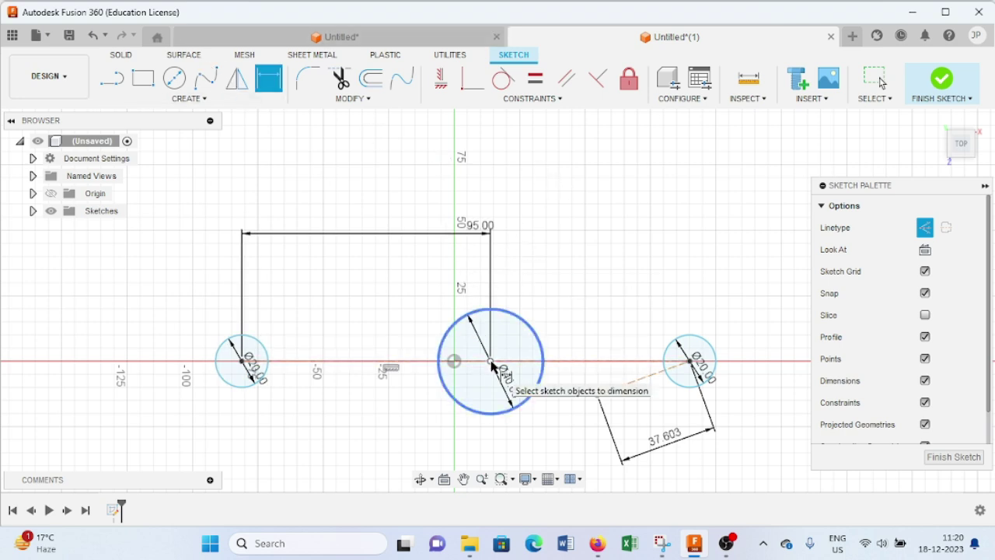
click(690, 362)
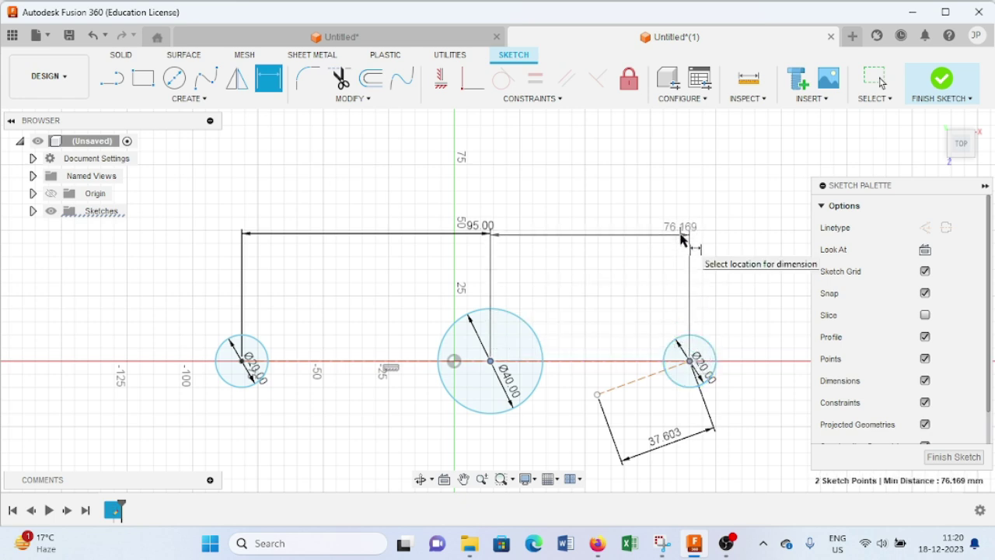
click(683, 240)
text(95)
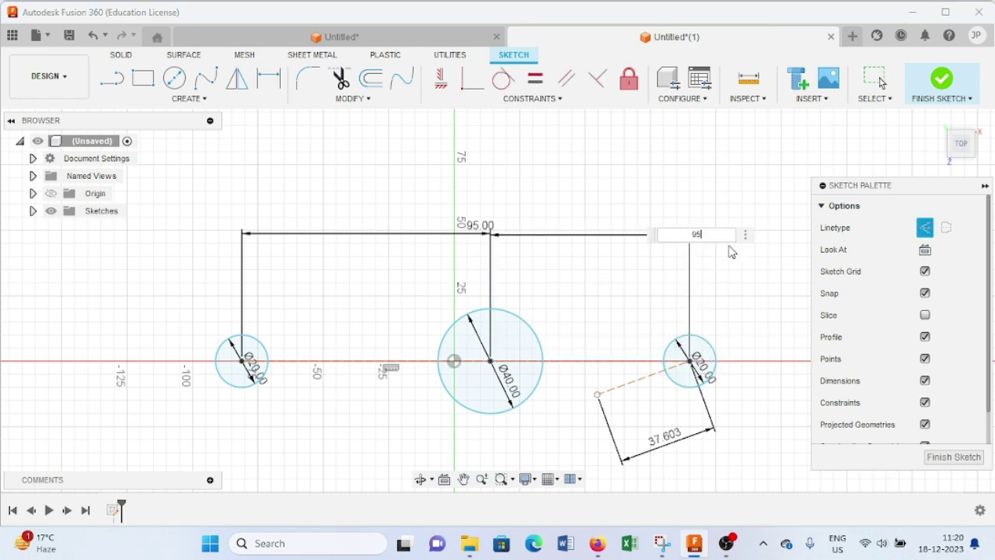
key(Return)
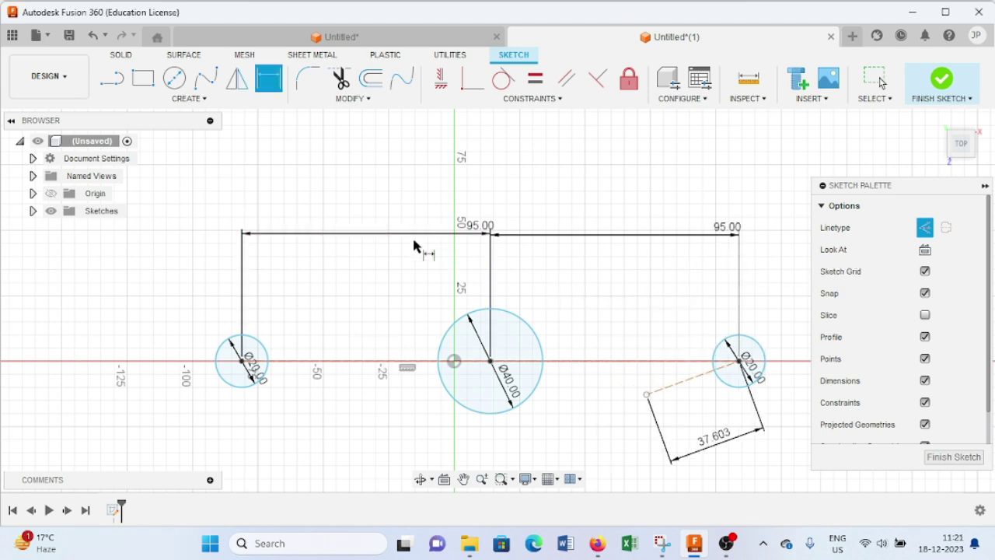
click(662, 544)
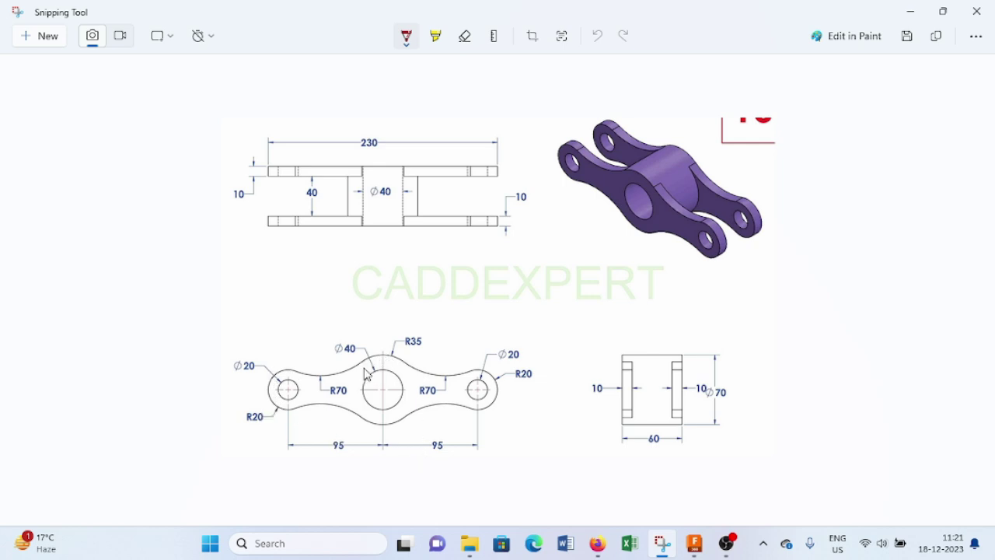
Draw normal Ø40 circles concentric with the left and right 20 mm holes.
click(694, 543)
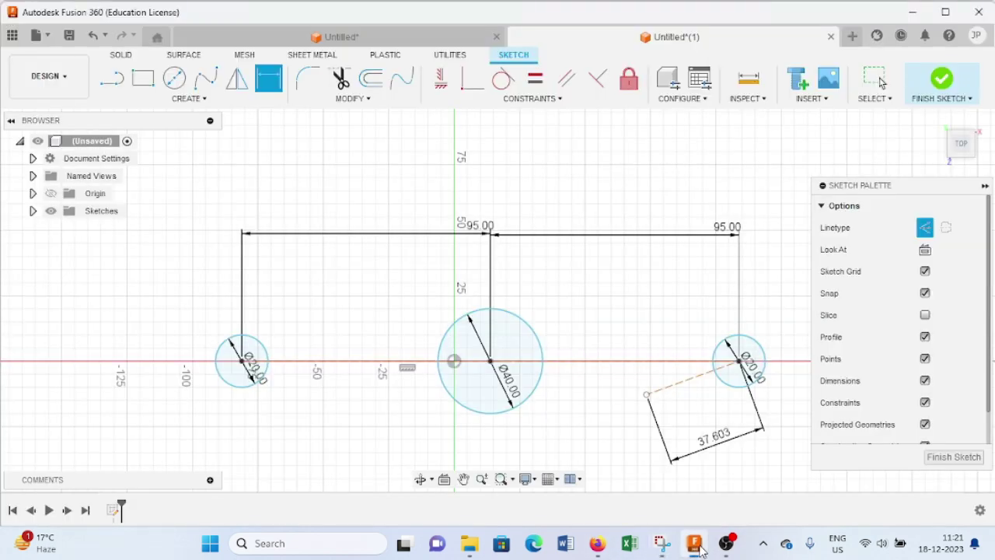
click(174, 77)
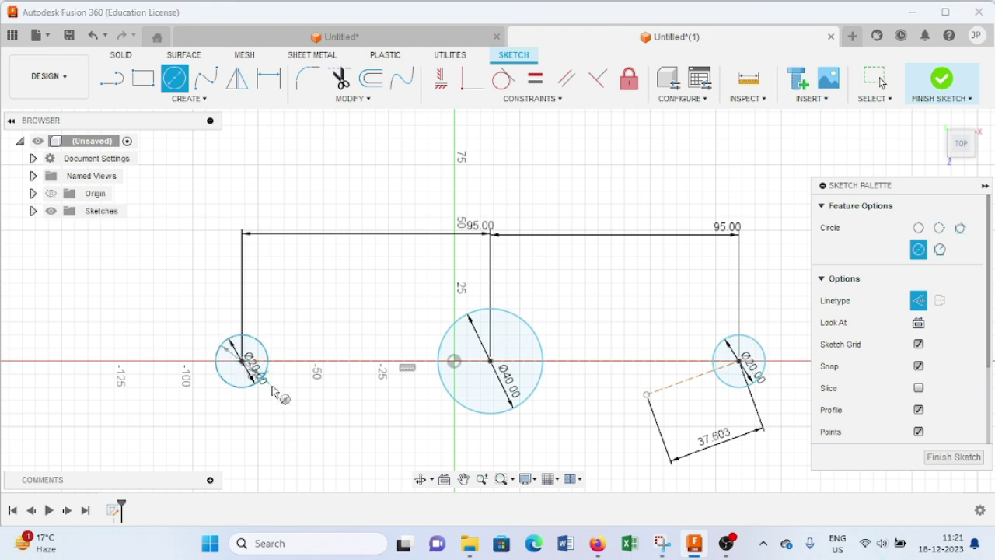
click(242, 361)
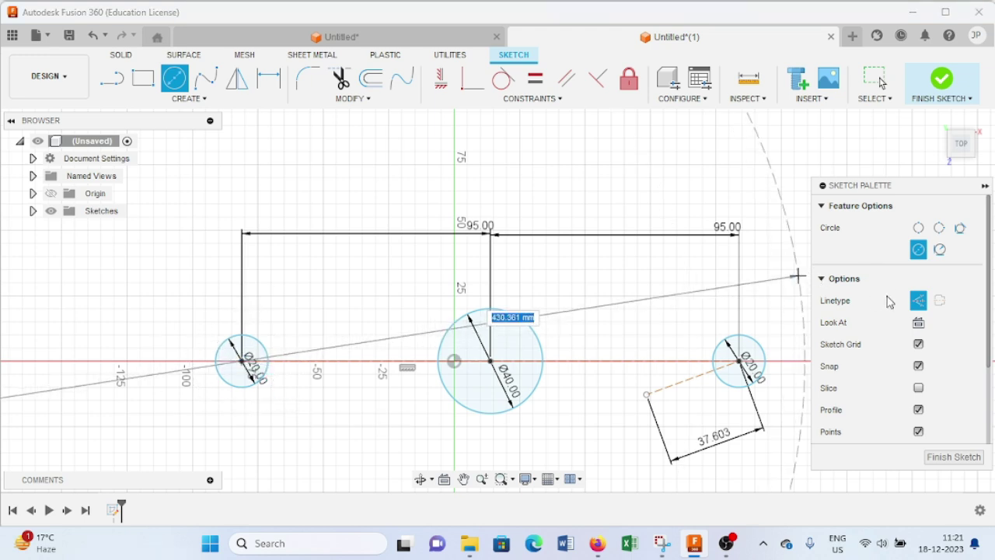
click(919, 300)
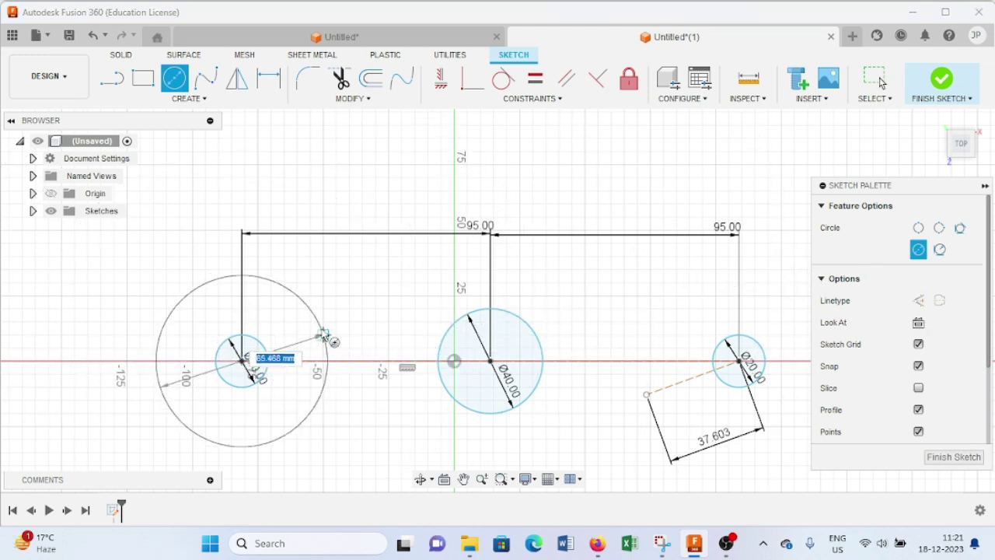
text(40)
key(Return)
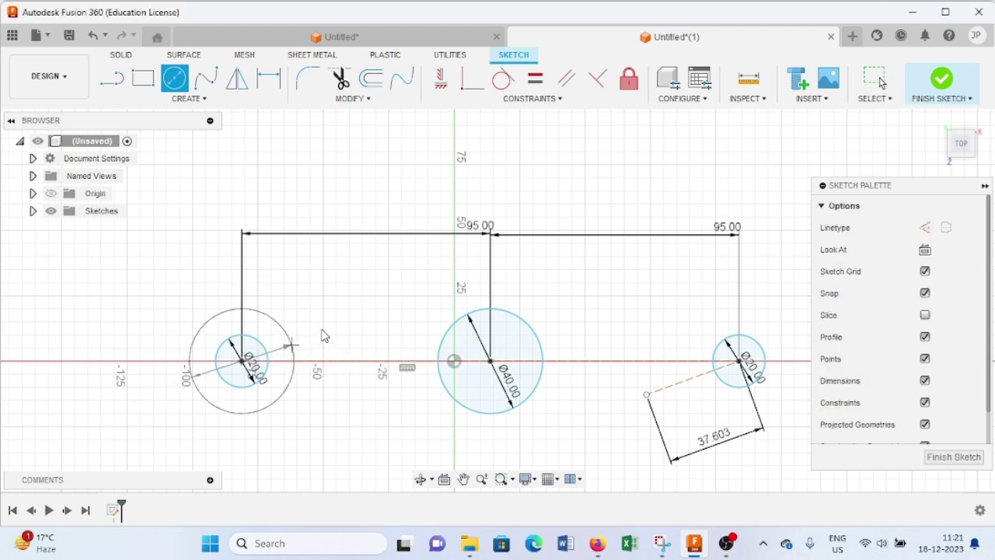
key(Escape)
click(173, 84)
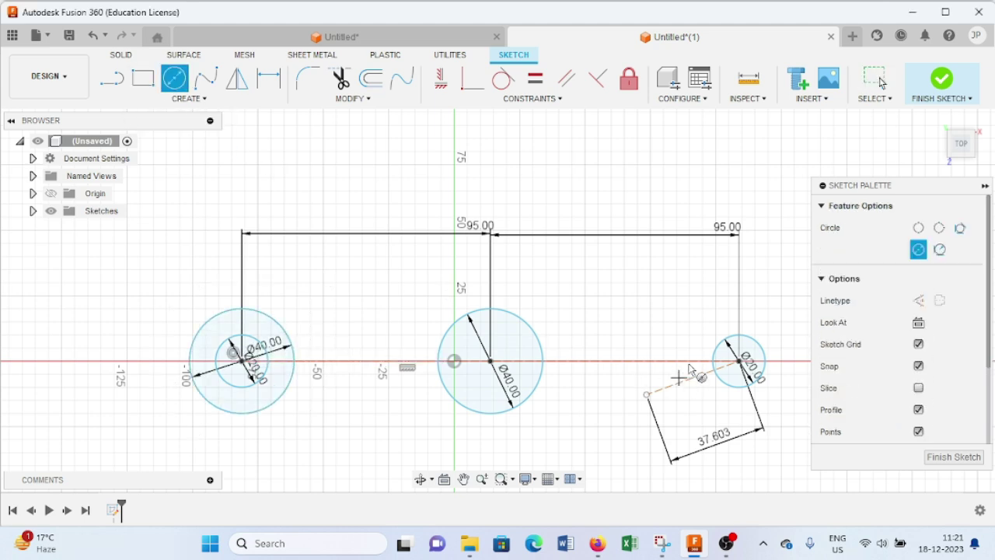
click(738, 360)
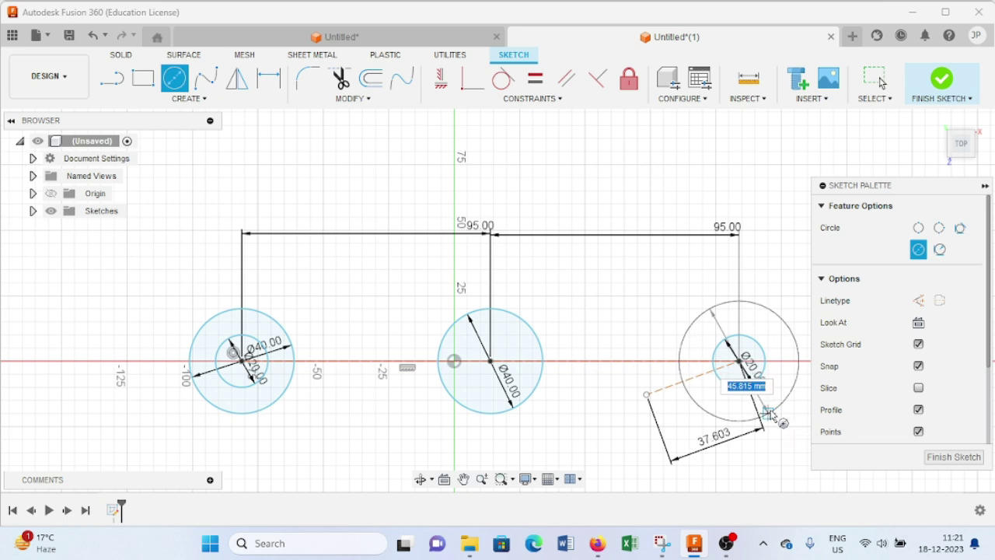
text(40)
key(Return)
key(Escape)
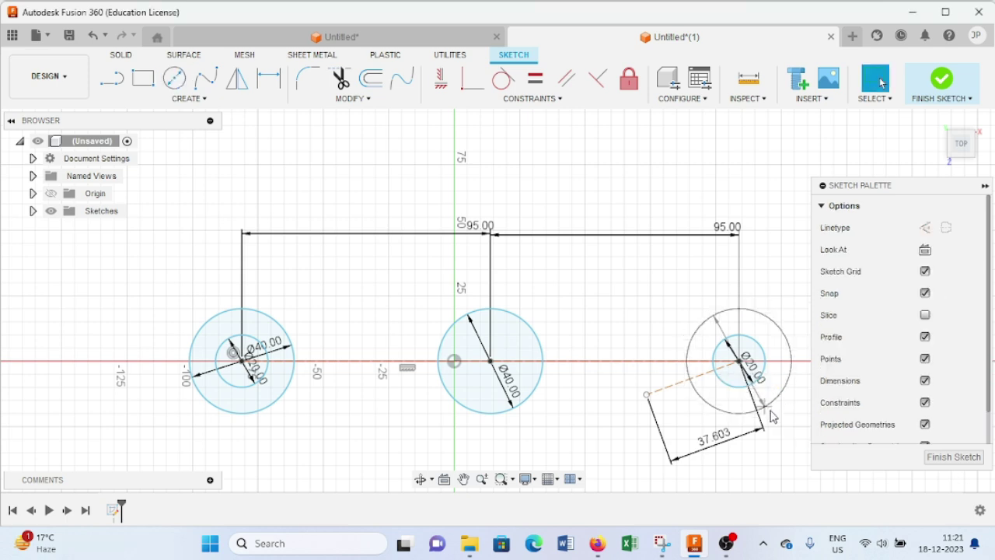
Draw a Ø70 circle around the central hole and zoom out.
click(173, 78)
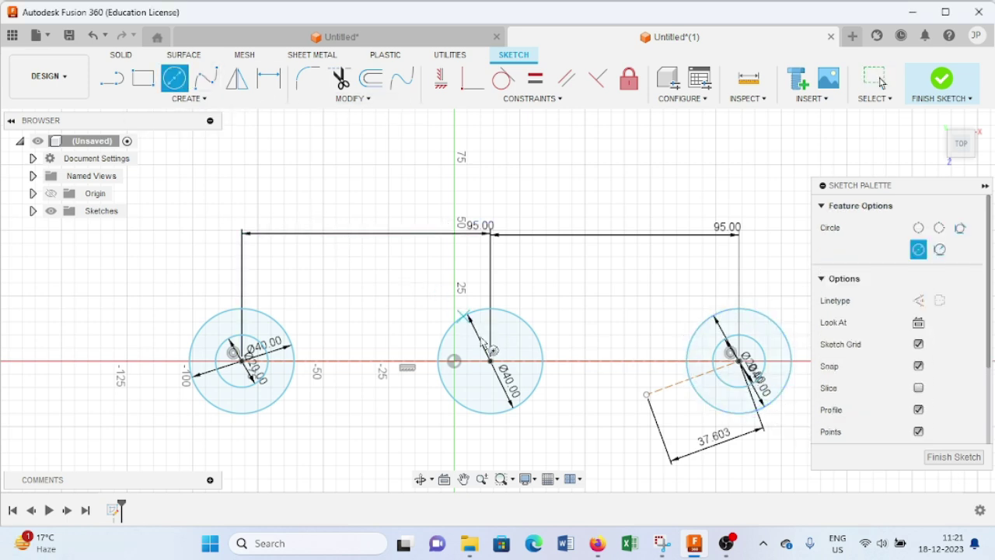
click(490, 361)
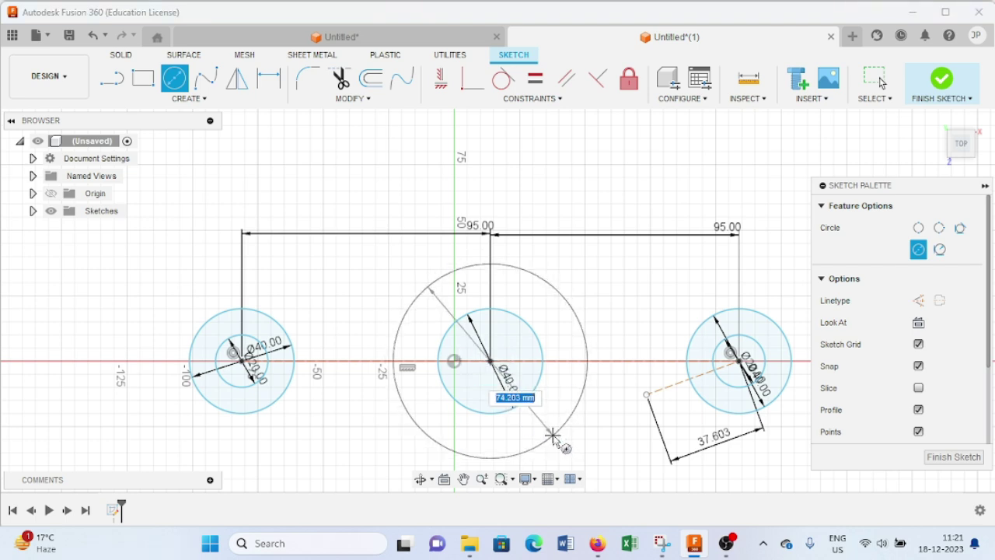
text(70)
key(Tab)
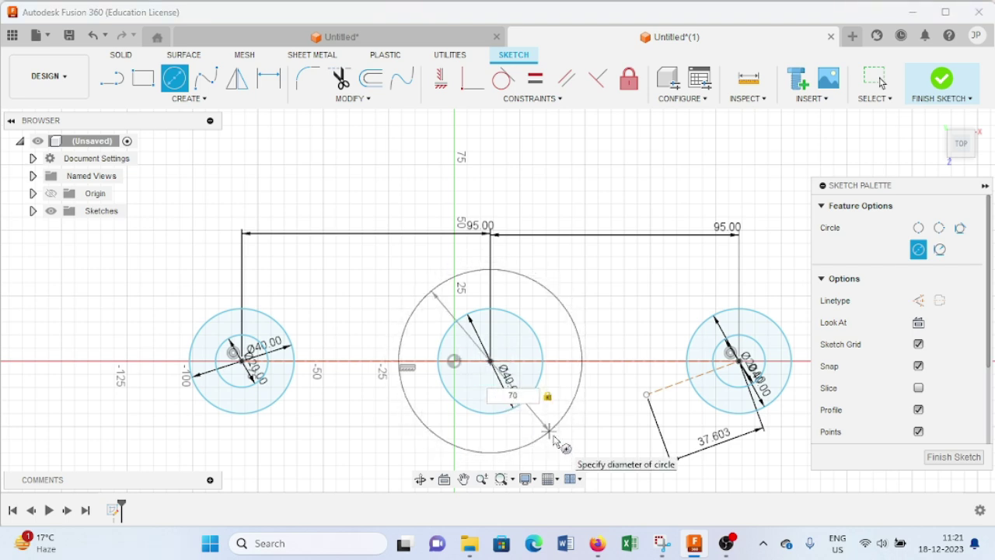
key(Return)
key(Escape)
scroll(373, 247, down, 2)
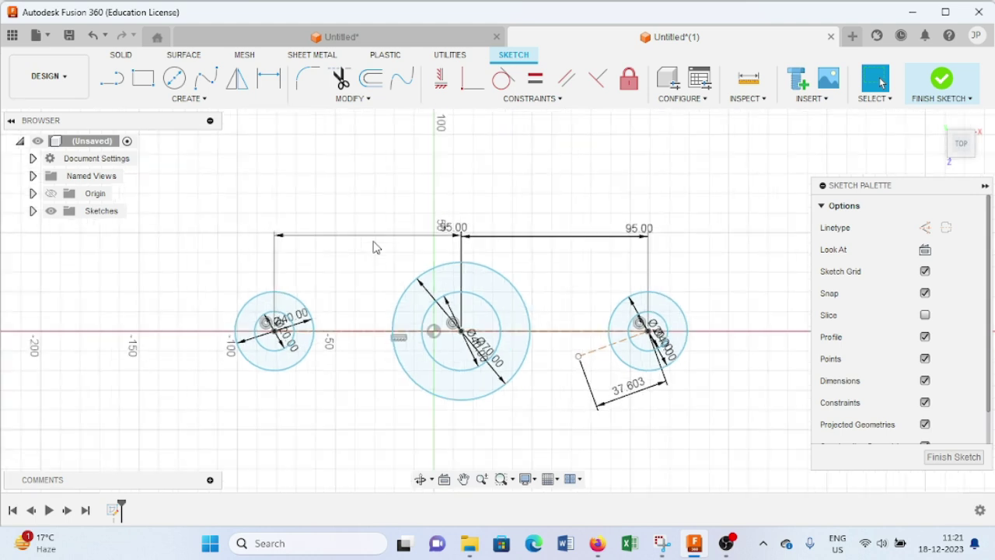
scroll(413, 256, down, 3)
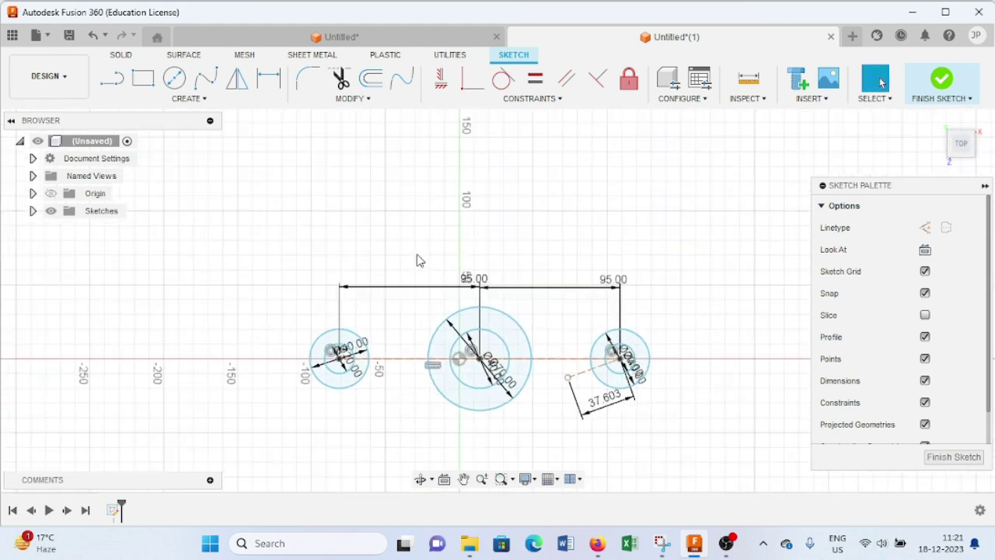
click(662, 543)
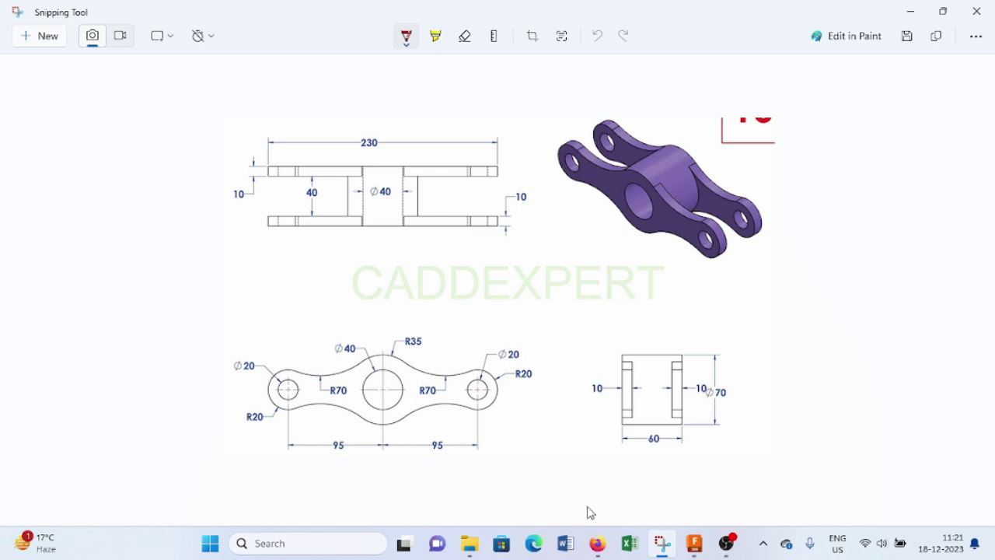
click(695, 543)
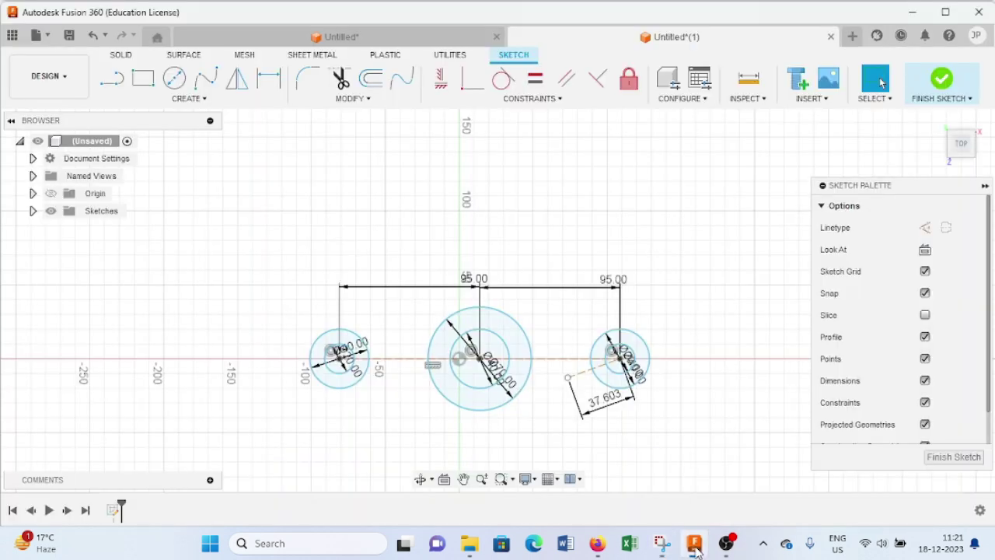
Draw a Ø140 circle above the holes.
click(174, 78)
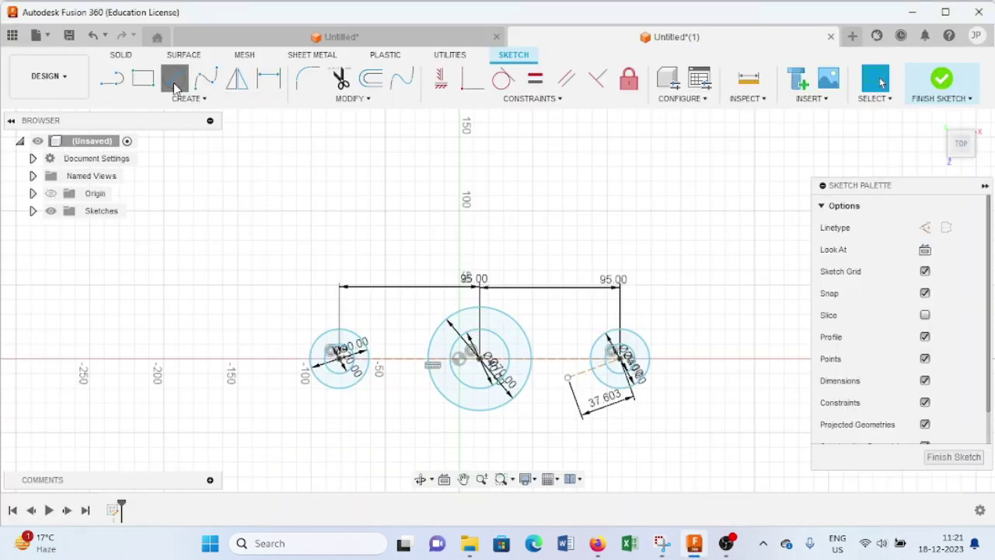
click(385, 166)
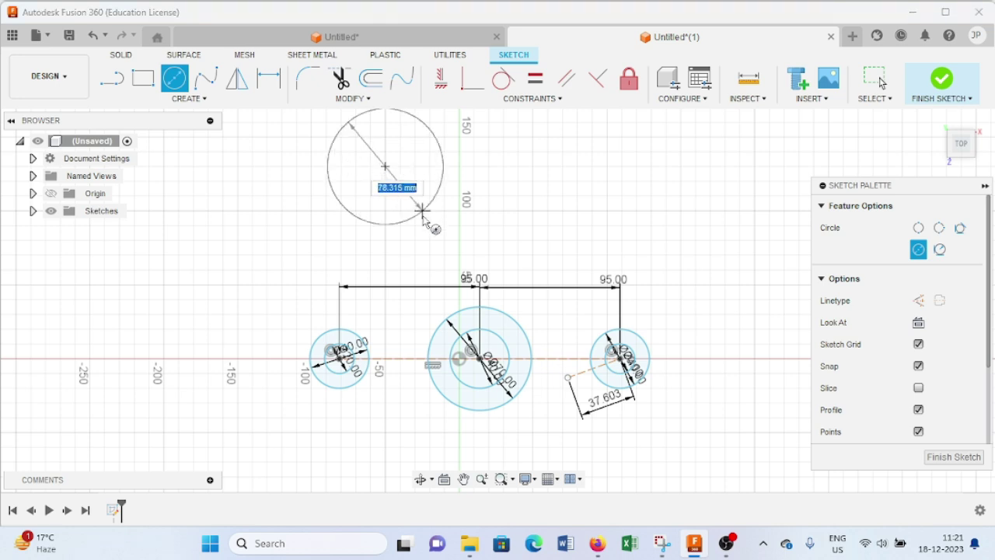
text(1)
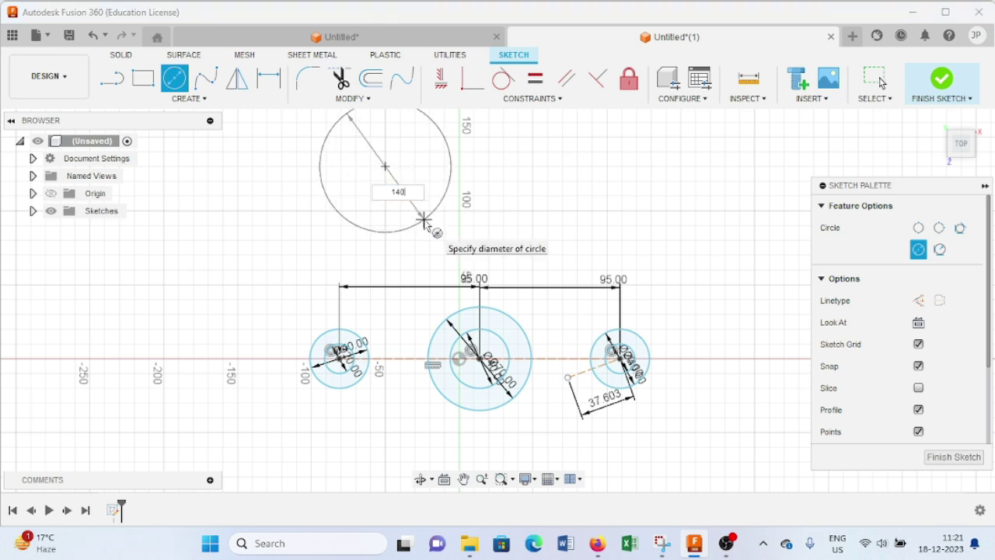
text(40)
key(Return)
key(Escape)
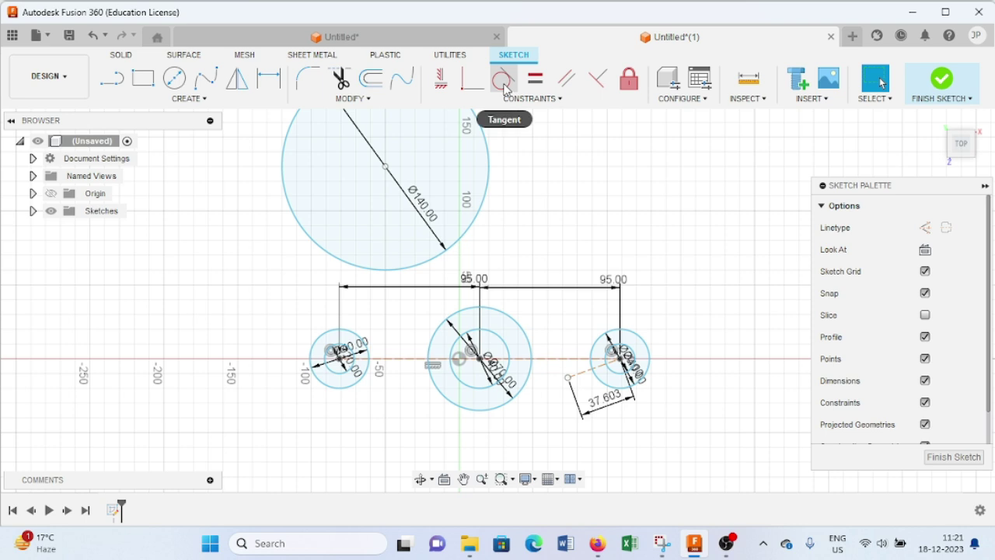
scroll(521, 138, down, 2)
middle_drag(506, 181, 504, 187)
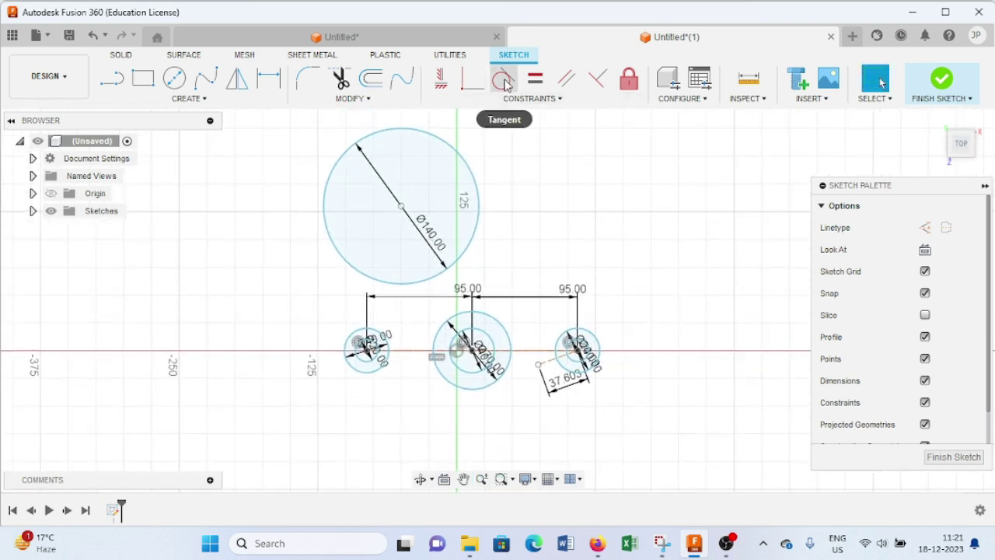
Make the Ø140 circle tangent to the left outer circle and the central 70 mm circle.
click(502, 78)
click(391, 283)
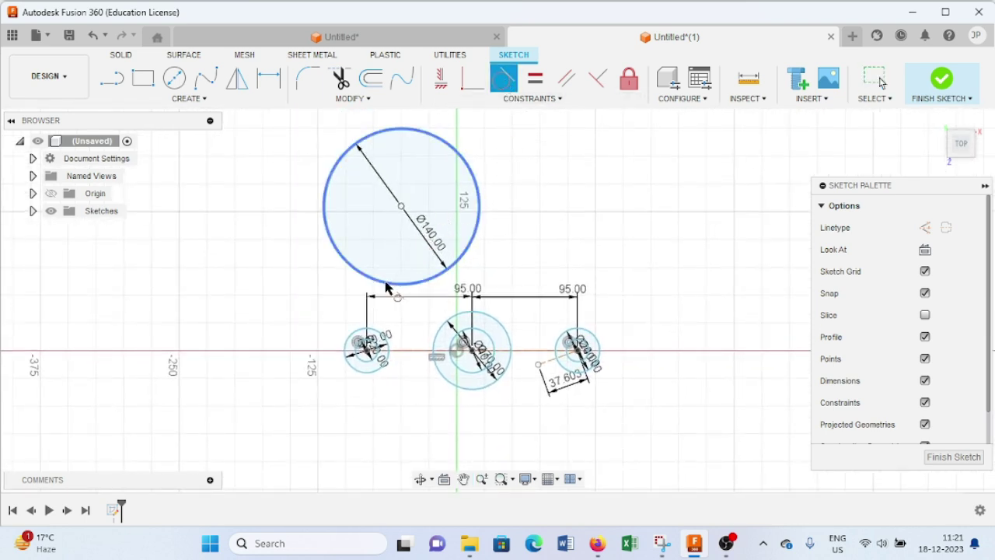
click(377, 332)
click(450, 284)
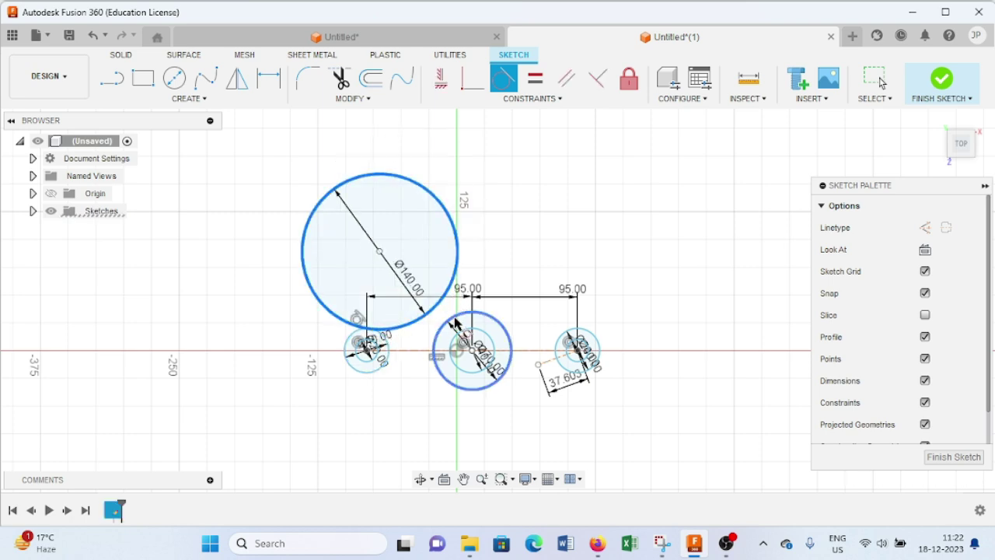
click(465, 325)
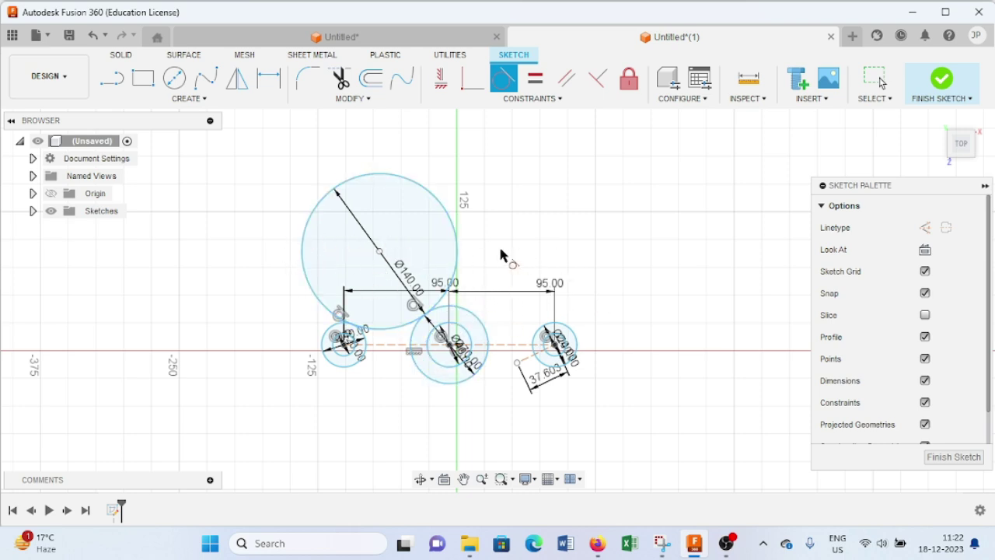
key(Escape)
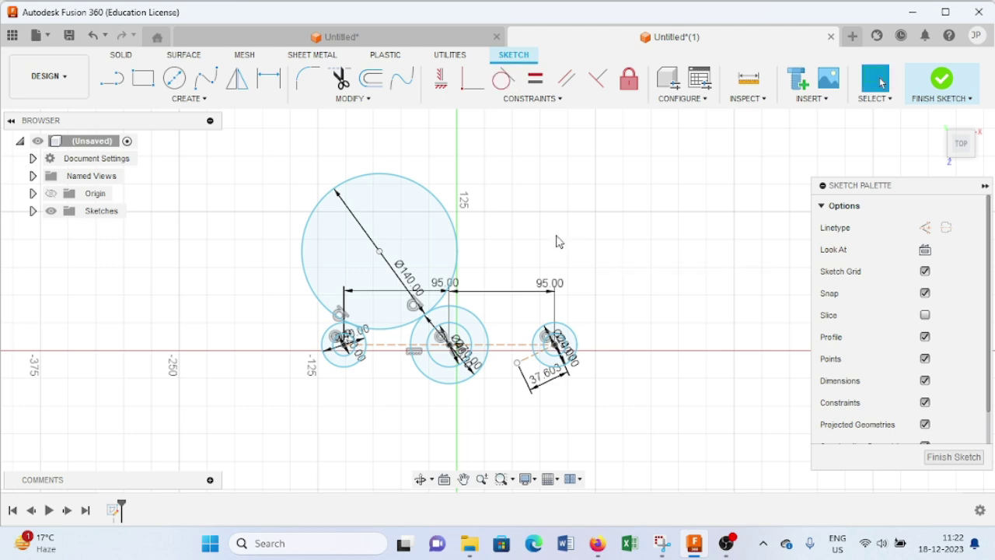
Trim the outer part of the Ø140 circle, leaving a connecting arc.
click(343, 82)
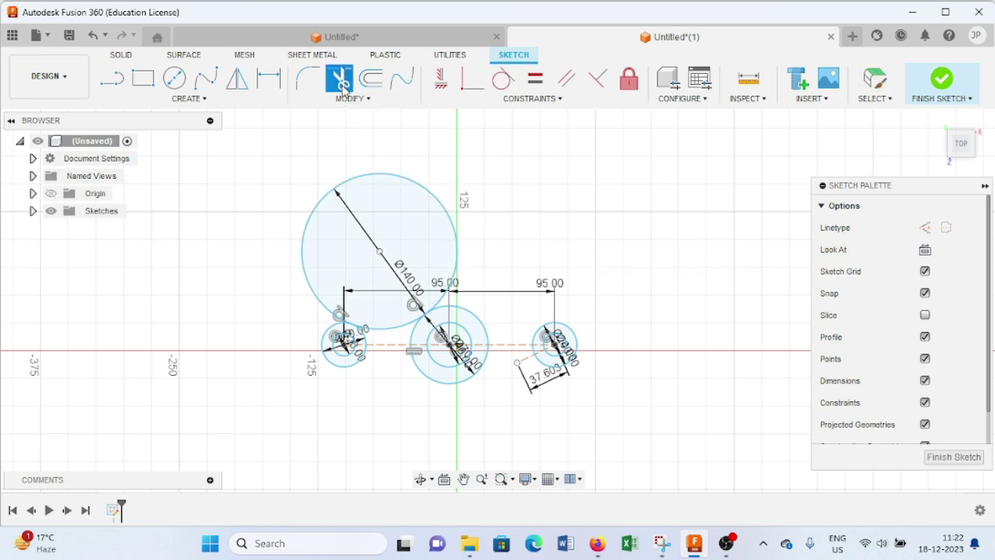
click(370, 181)
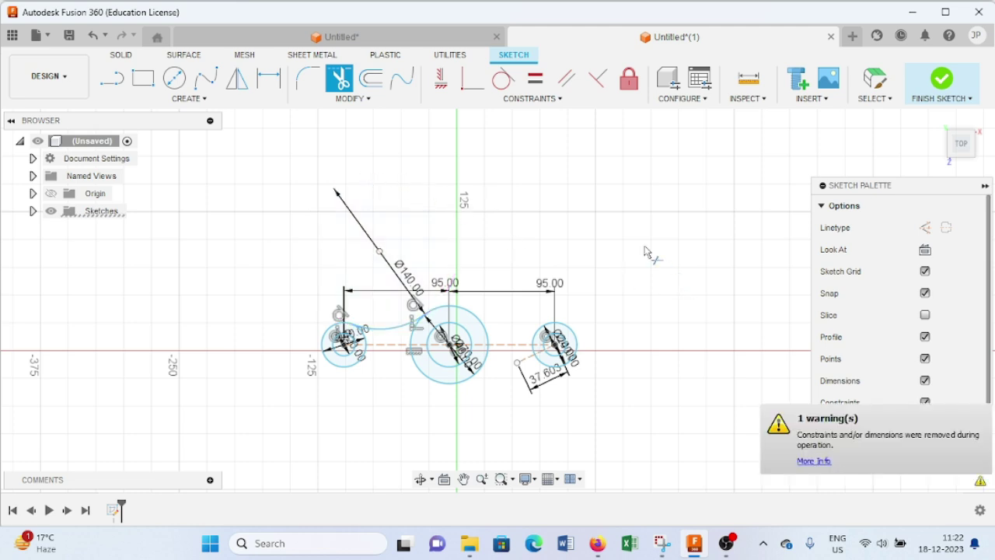
scroll(720, 284, up, 2)
scroll(710, 283, down, 3)
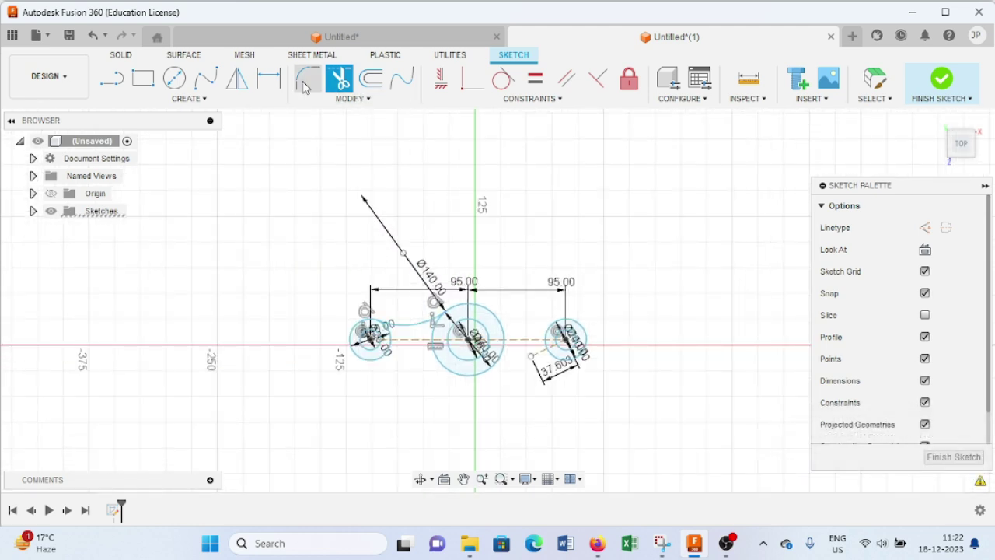
Mirror the connecting arc below the horizontal centreline.
click(237, 78)
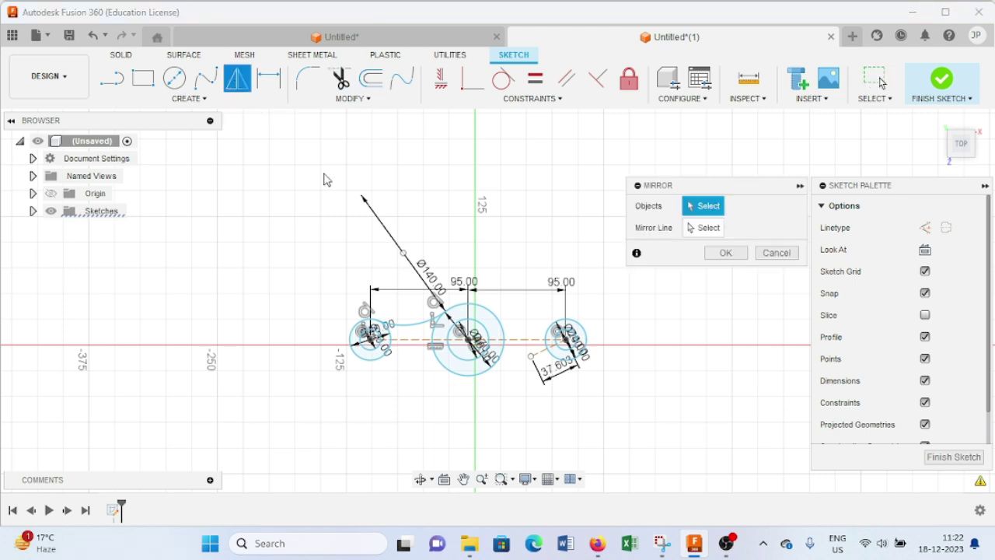
click(416, 330)
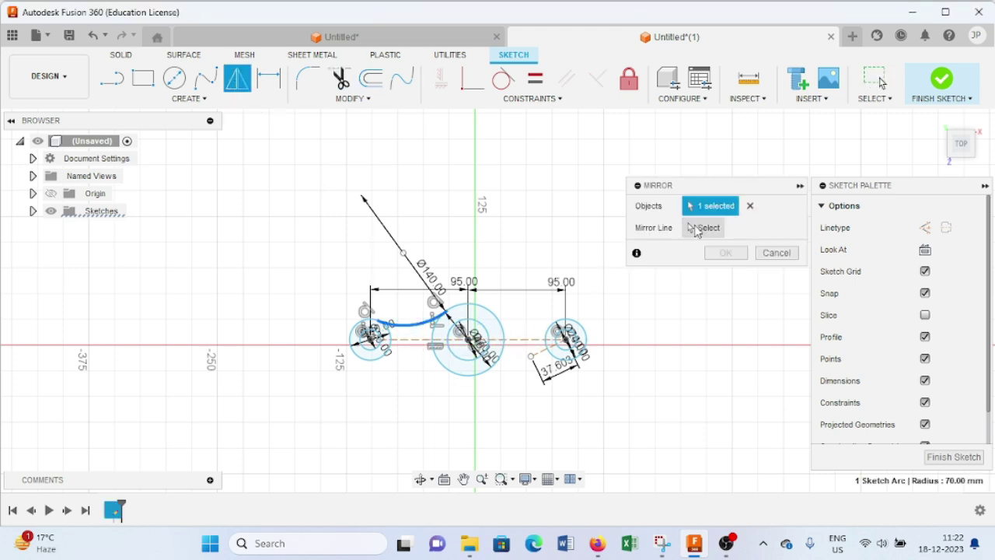
click(697, 229)
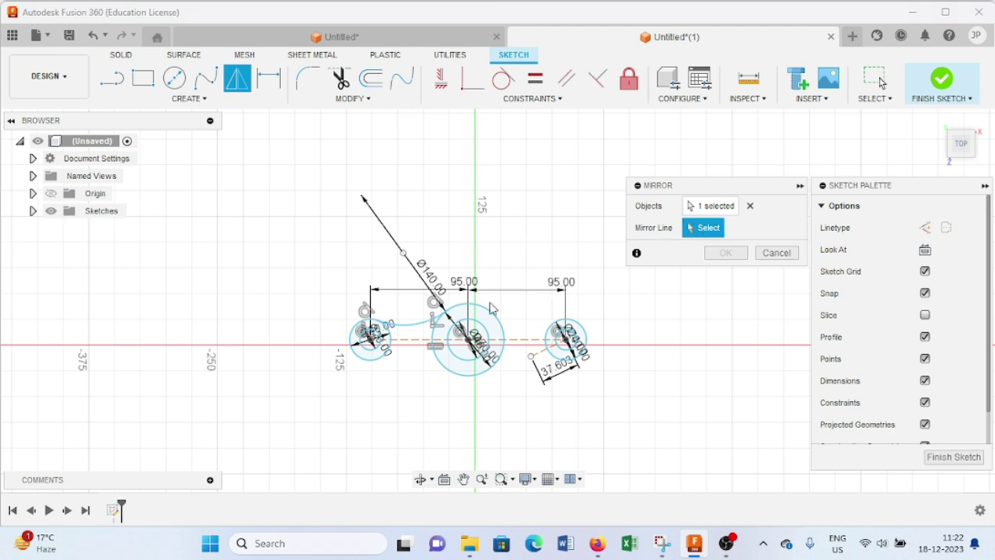
click(409, 340)
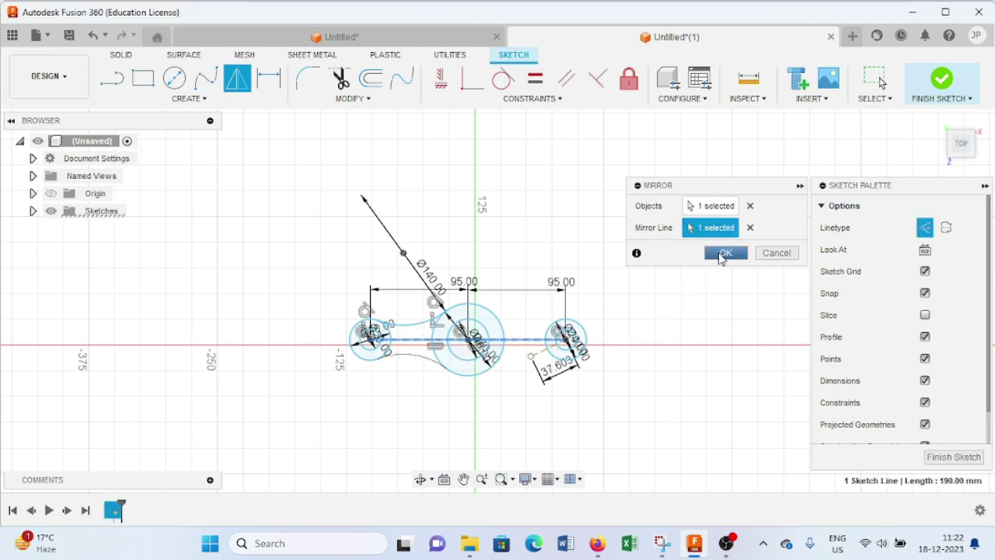
click(723, 253)
scroll(638, 234, up, 2)
scroll(637, 233, up, 1)
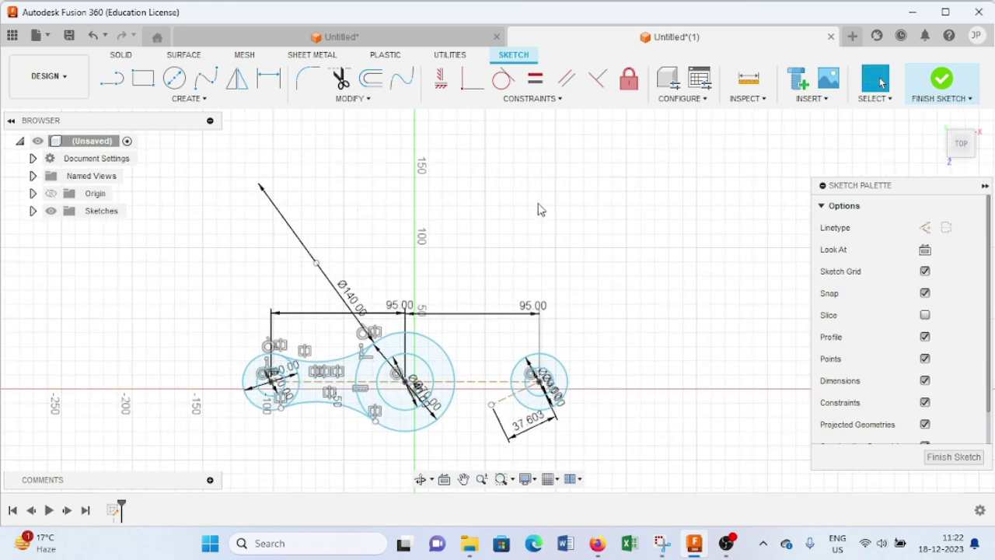
Draw a vertical construction line upward from the central circle's centre.
click(117, 81)
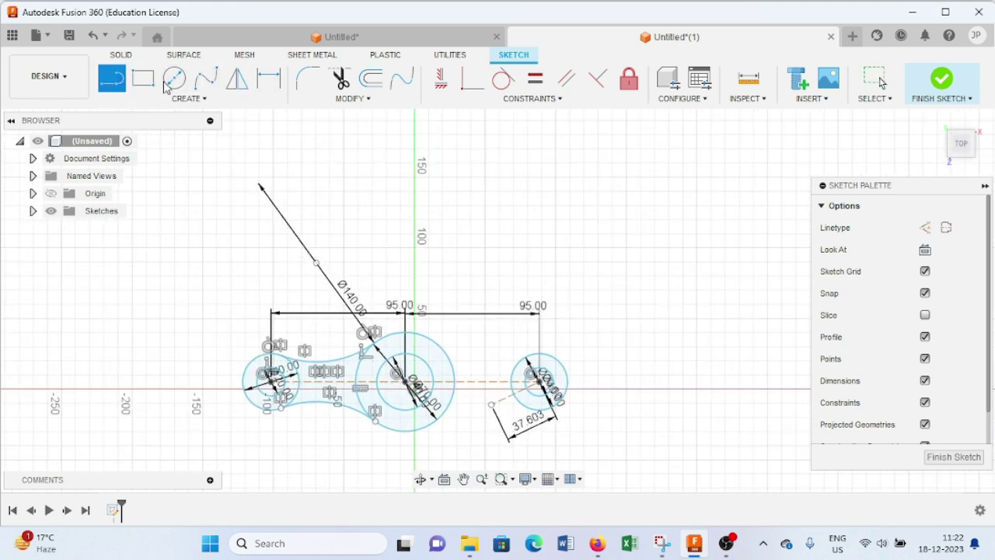
click(925, 227)
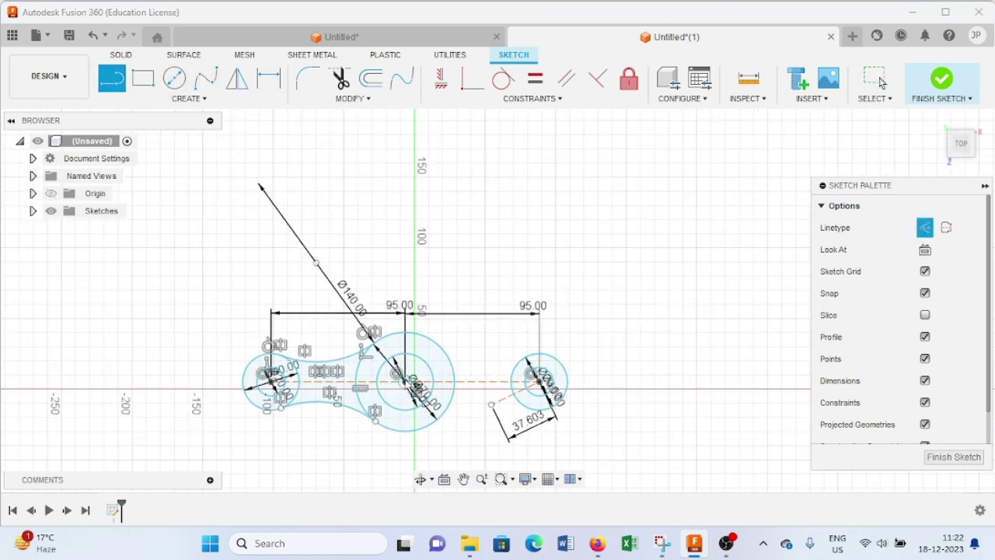
click(406, 381)
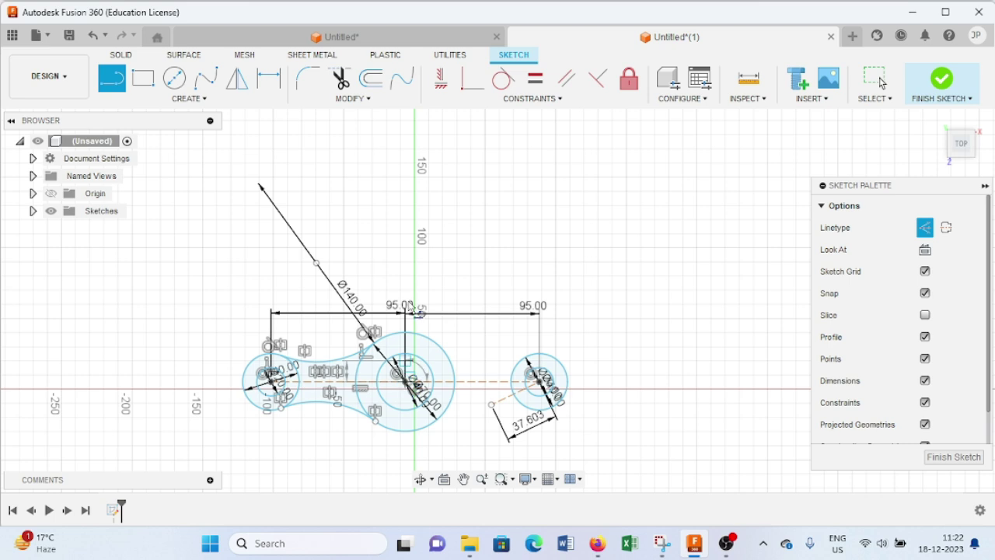
click(406, 220)
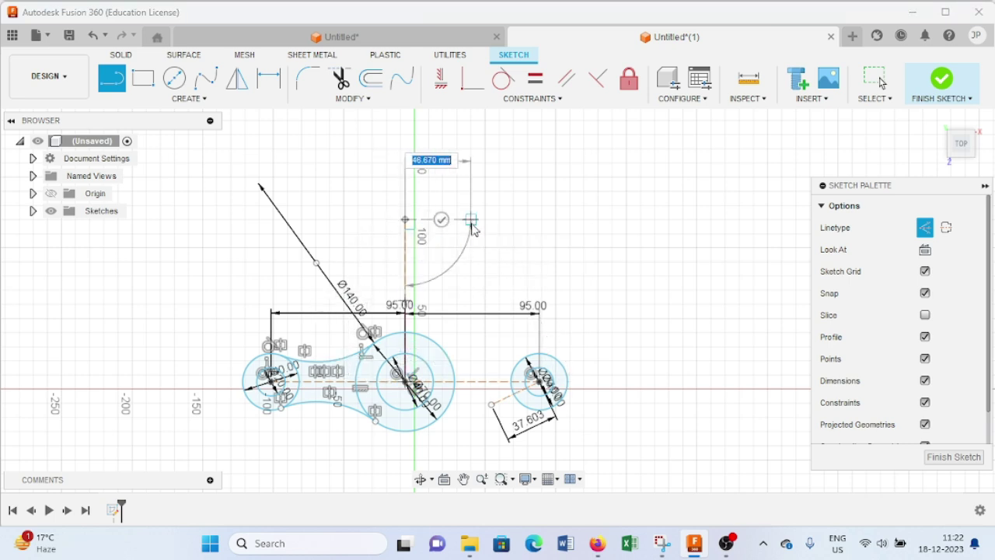
key(Escape)
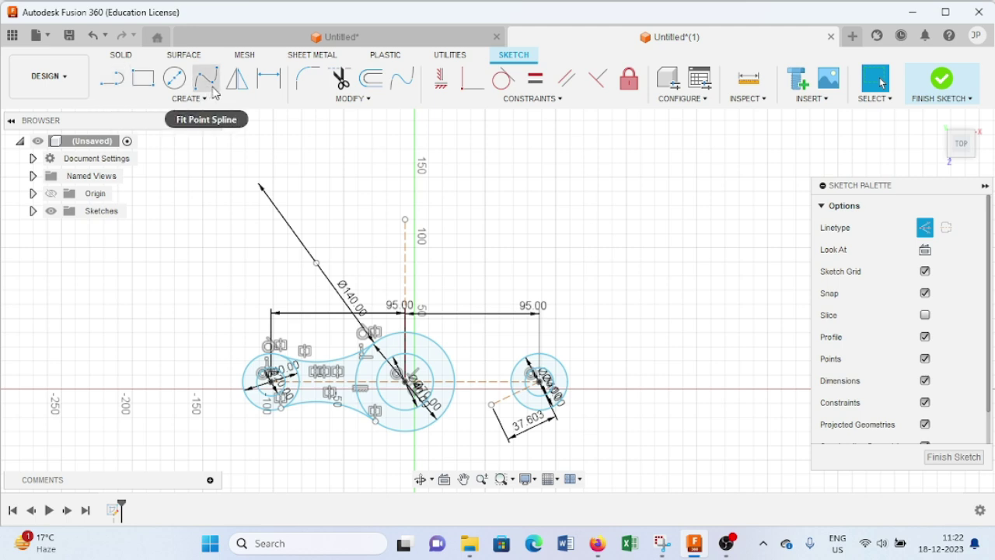
Mirror both connecting arcs across the vertical line to the right side and finish the sketch.
click(237, 78)
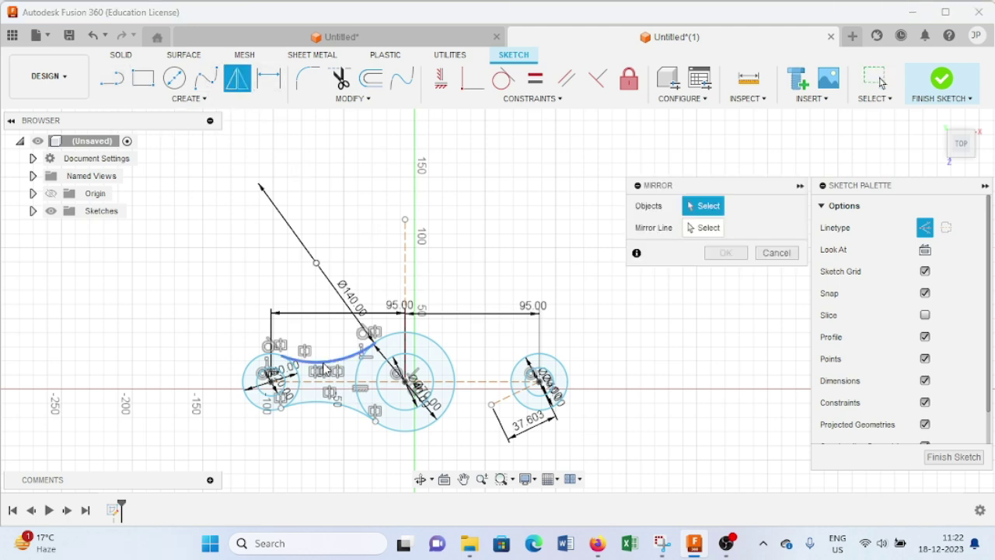
click(325, 362)
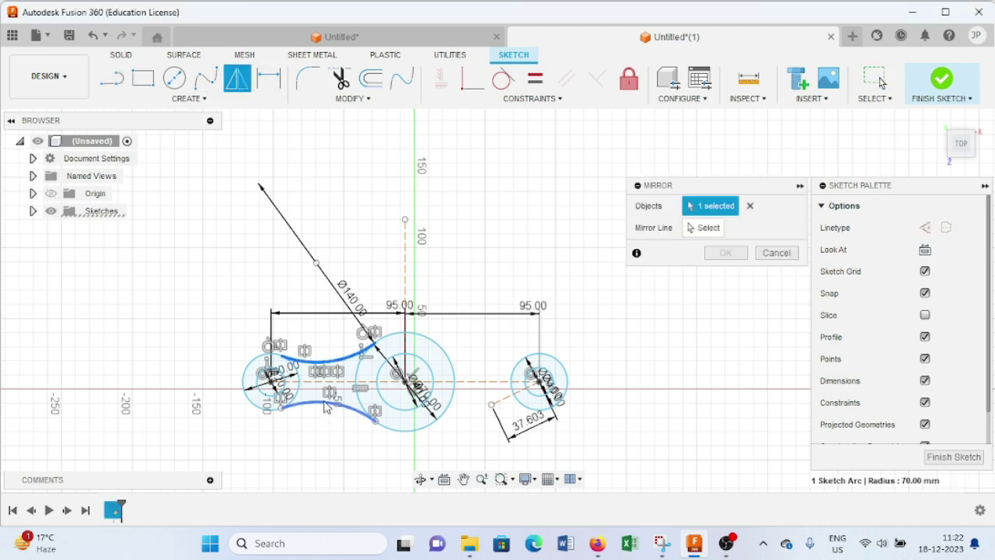
click(327, 403)
click(703, 228)
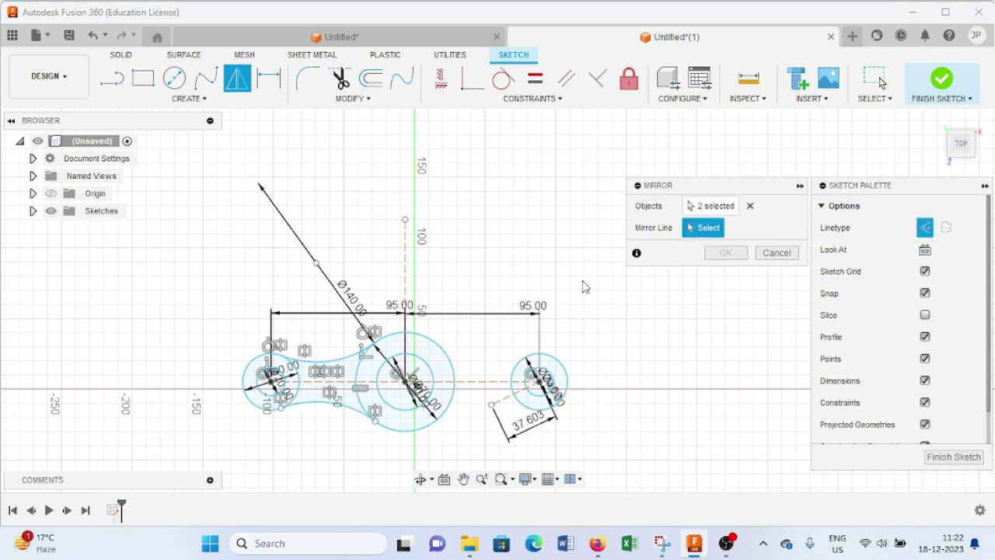
click(416, 284)
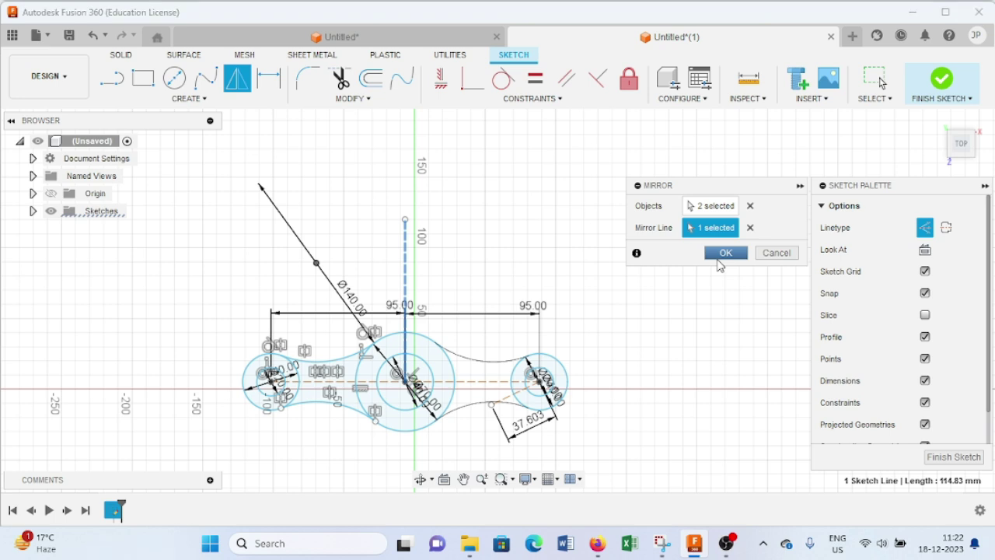
click(720, 255)
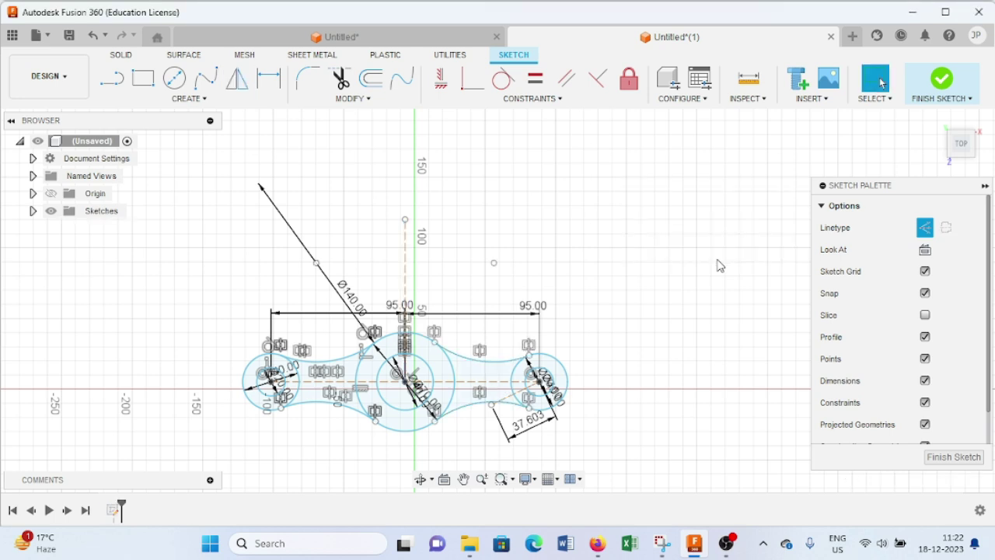
click(942, 80)
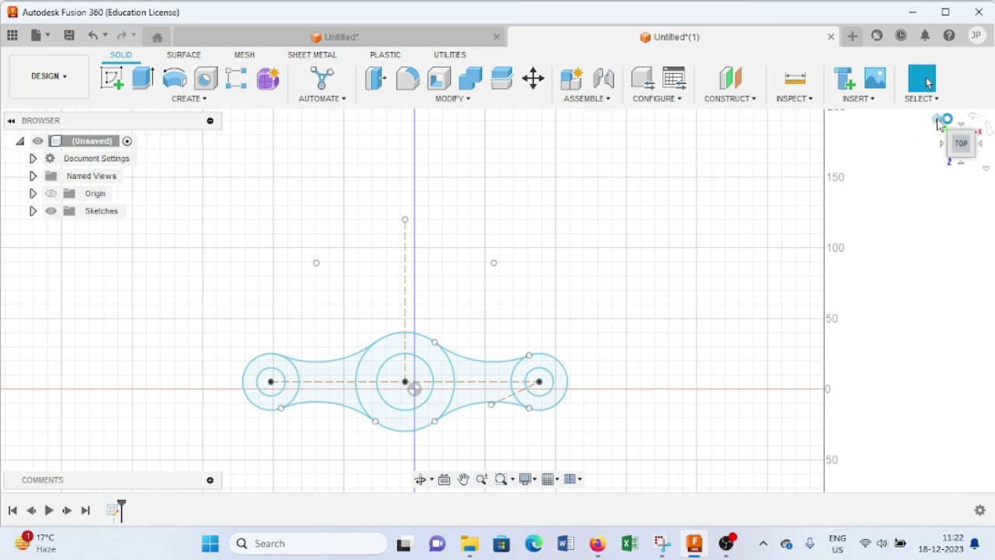
Show the sketch in the home 3D view and check the reference drawing's thickness dimensions.
click(937, 120)
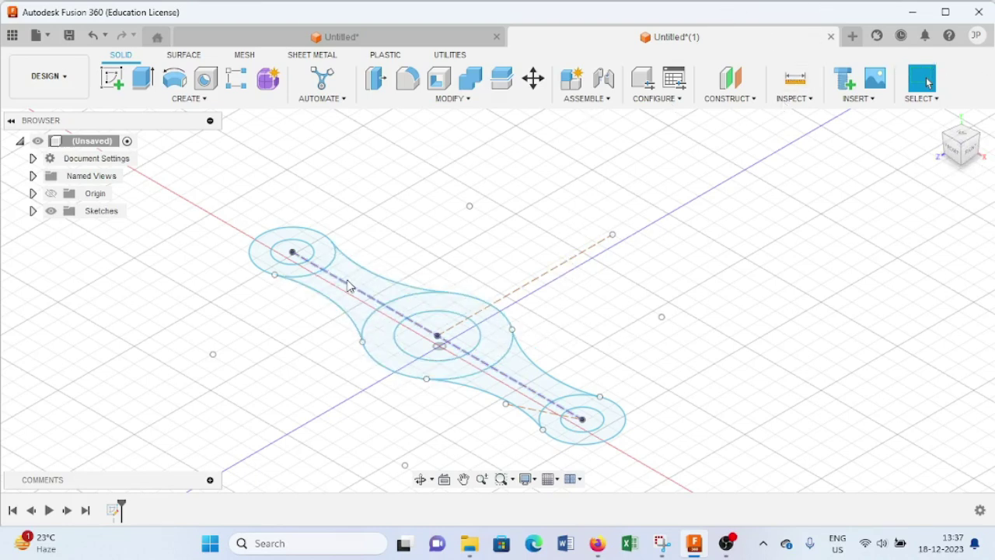
click(303, 278)
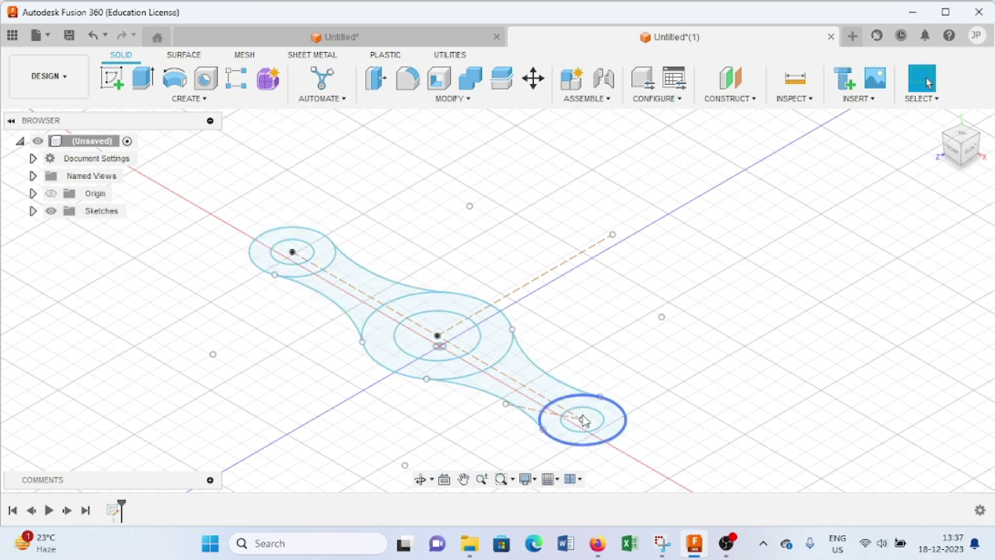
click(661, 545)
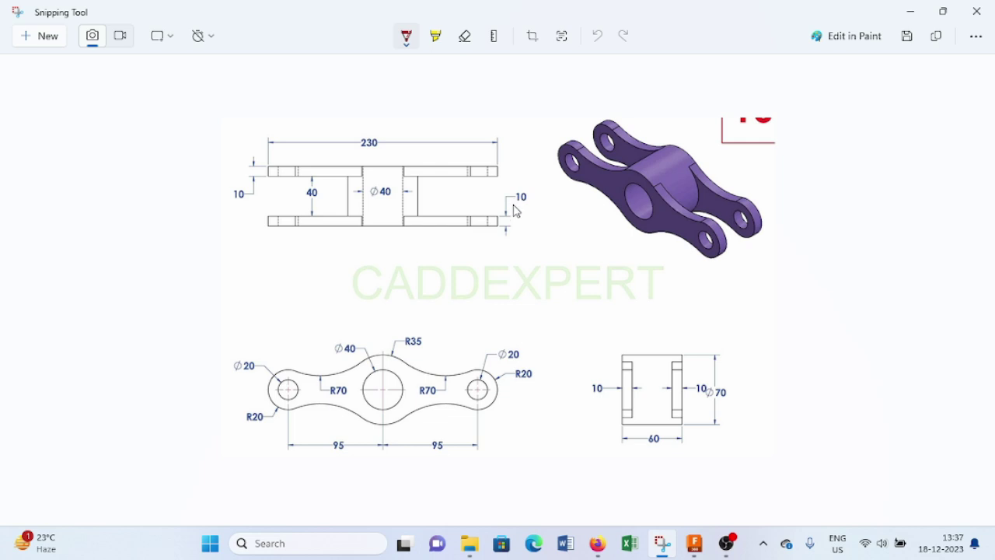
click(694, 544)
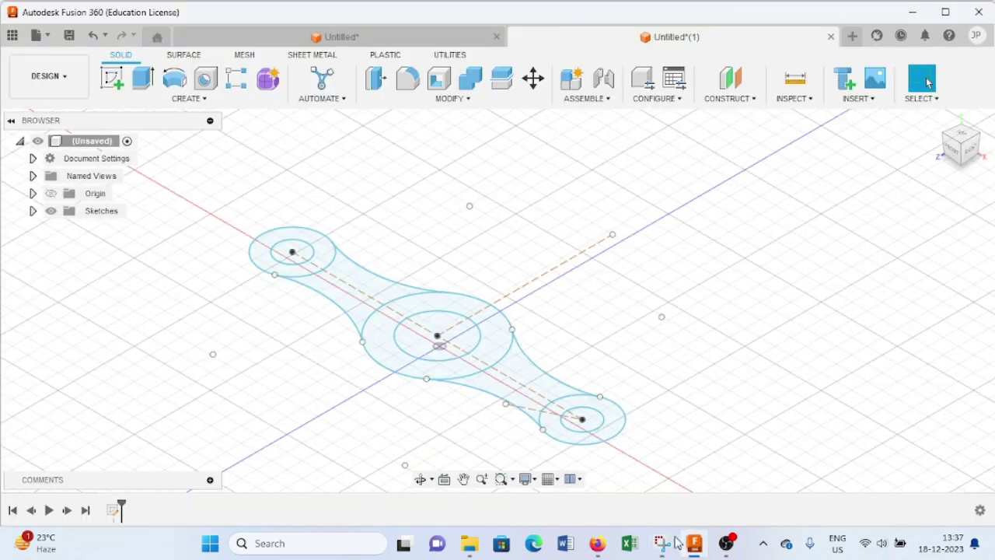
Extrude the five outline profiles 10 mm into the solid link plate, checking the reference.
click(143, 79)
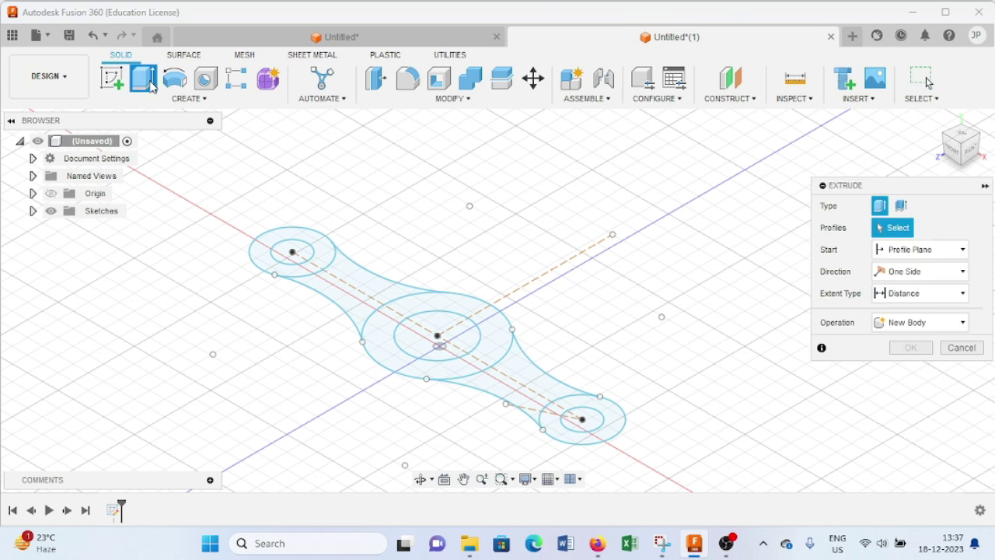
click(348, 297)
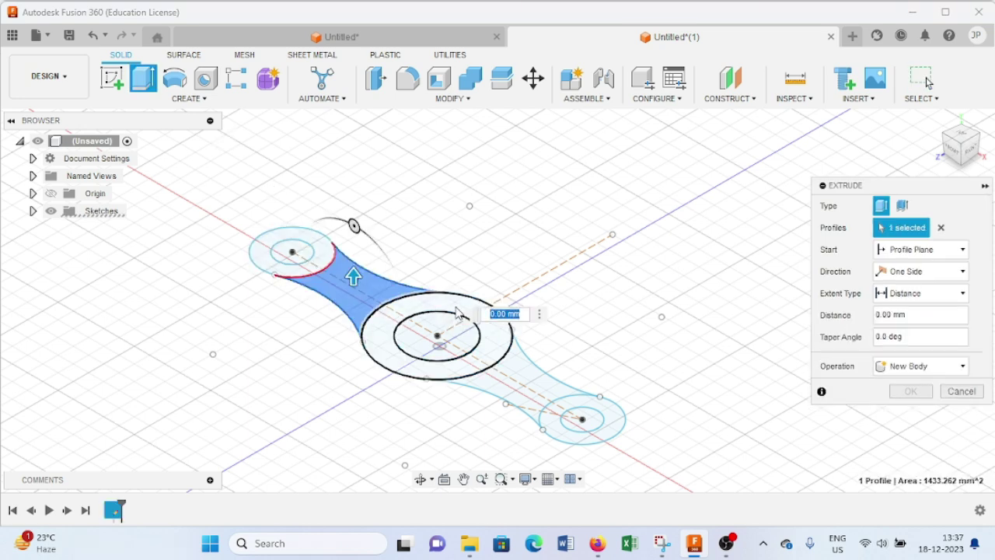
click(486, 356)
click(528, 395)
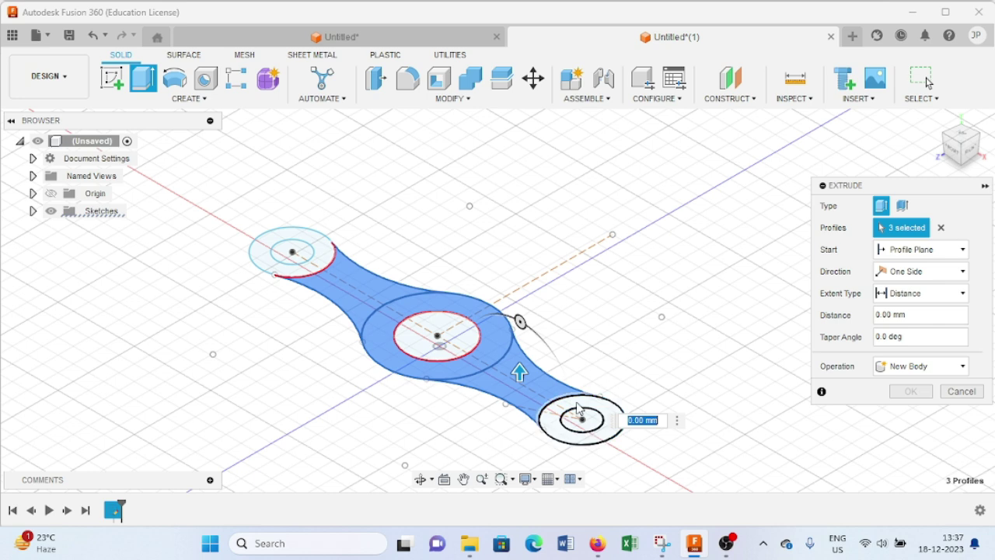
click(595, 406)
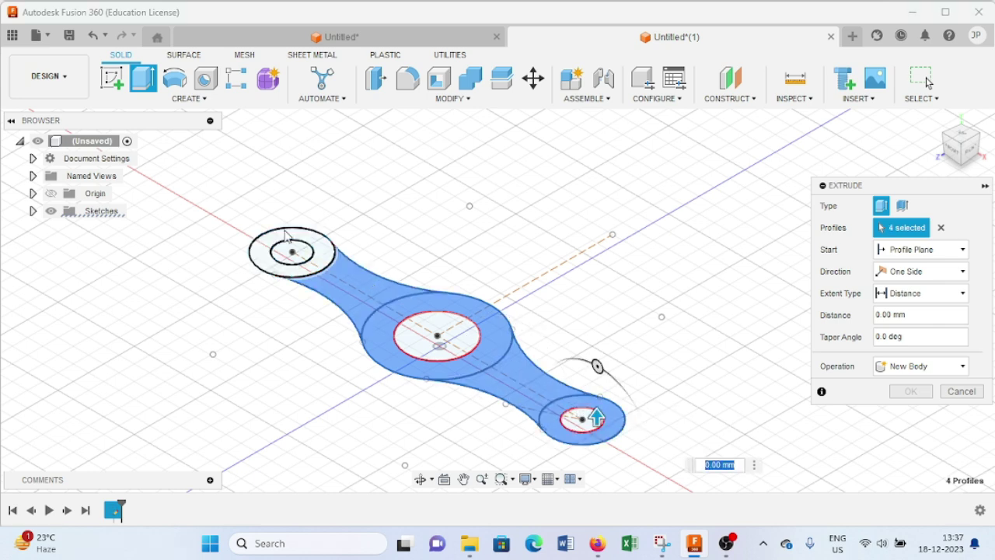
click(270, 268)
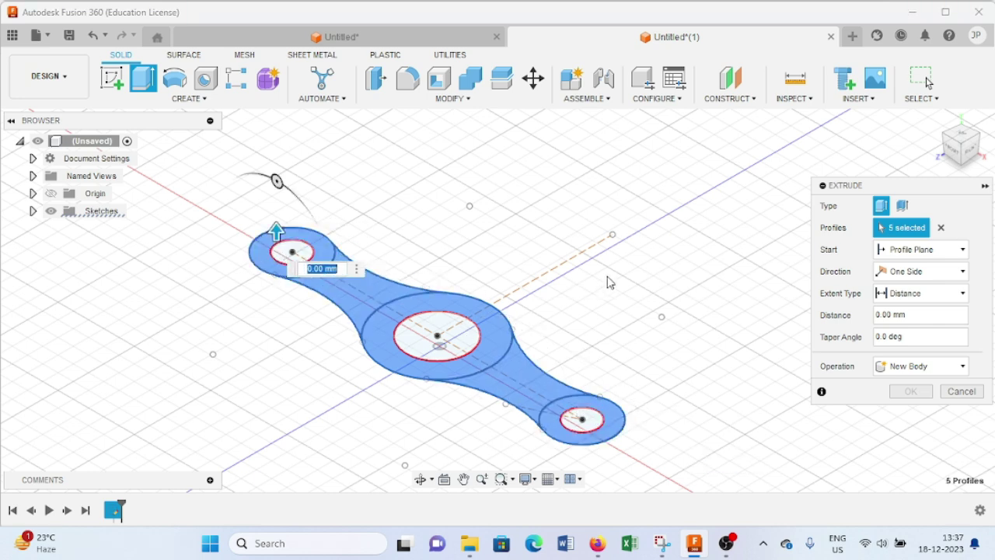
key(Return)
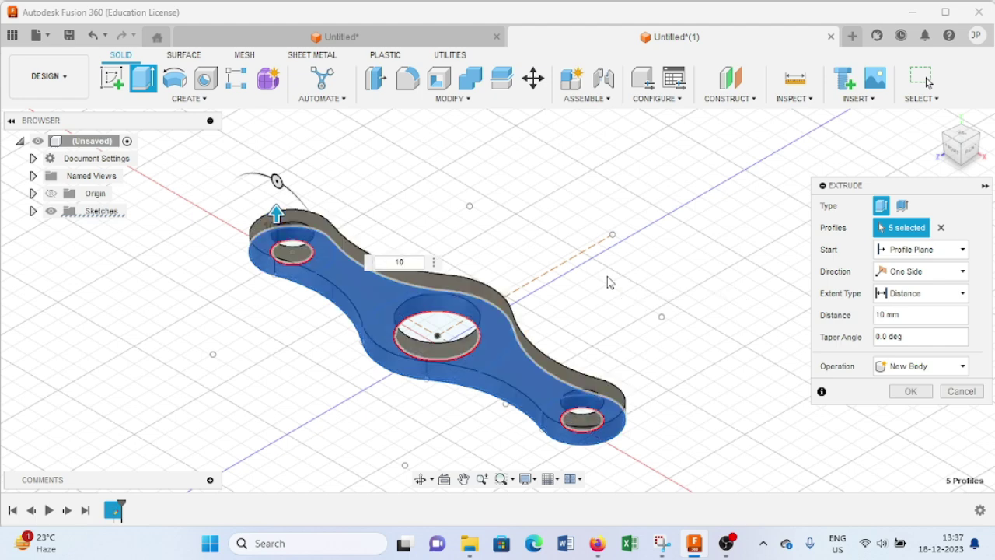
click(663, 546)
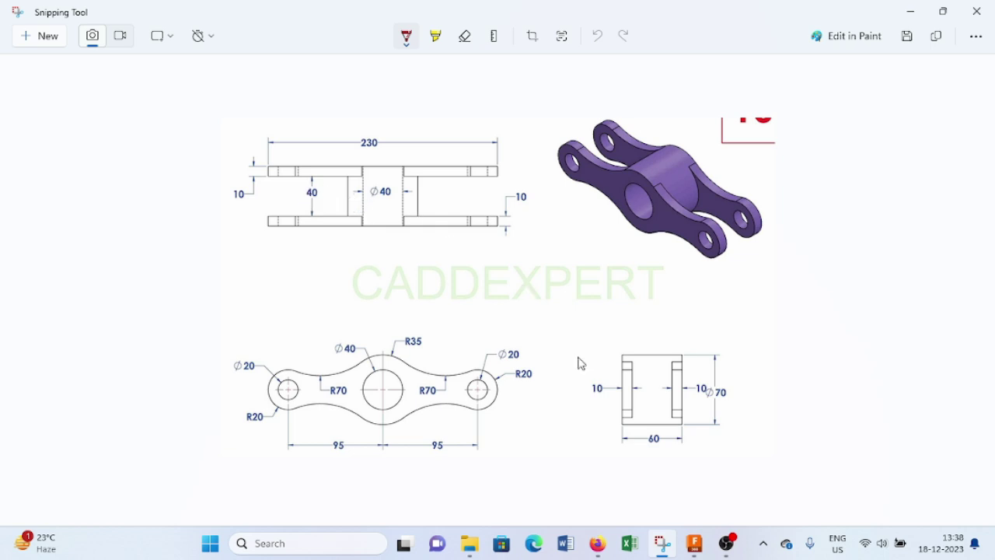
click(689, 537)
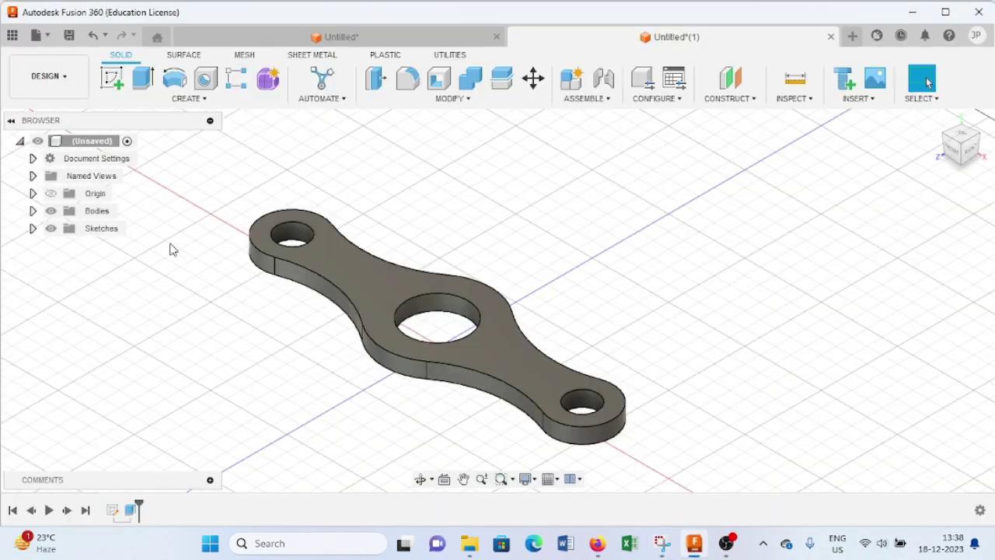
Show Sketch1, extrude the central ring 30 mm joined to the plate, then hide Sketch1.
click(33, 228)
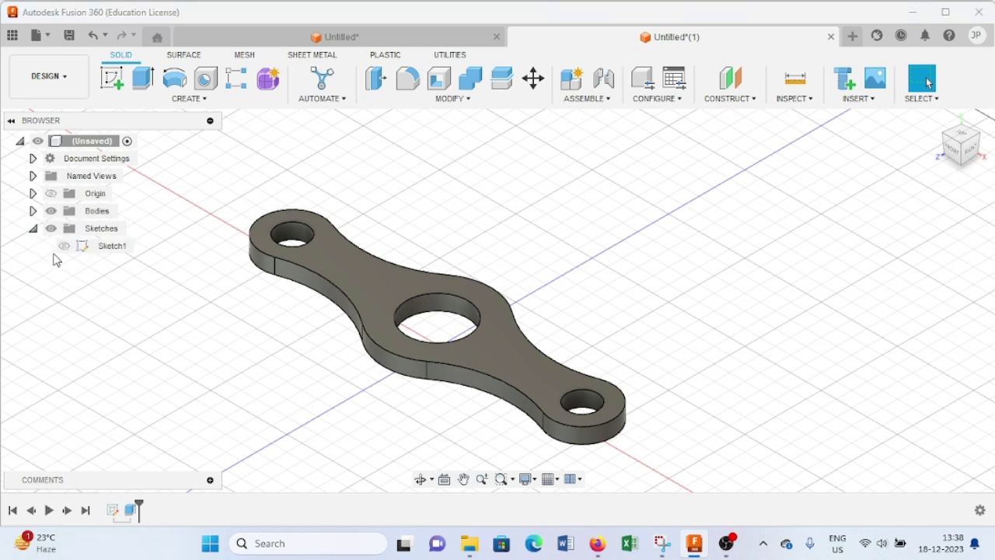
click(64, 246)
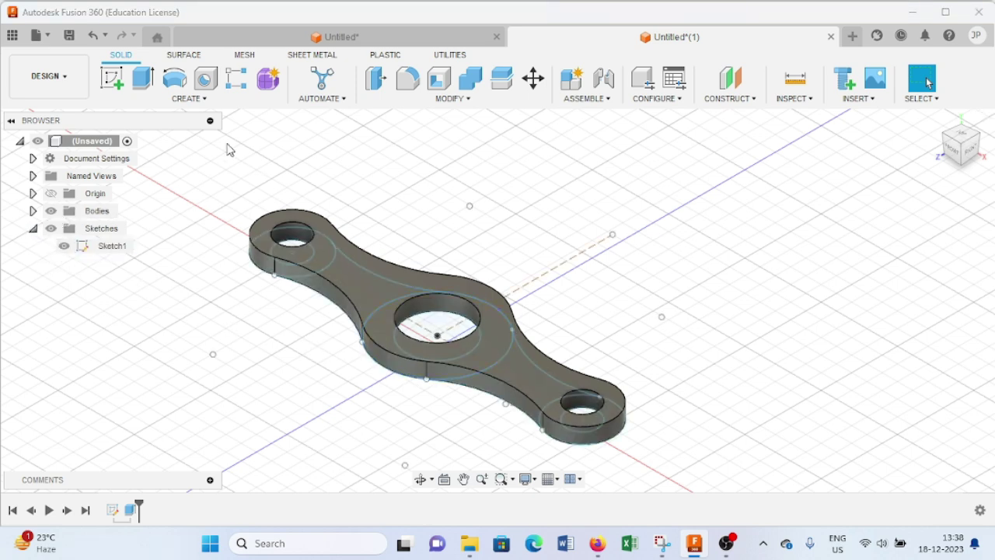
click(143, 78)
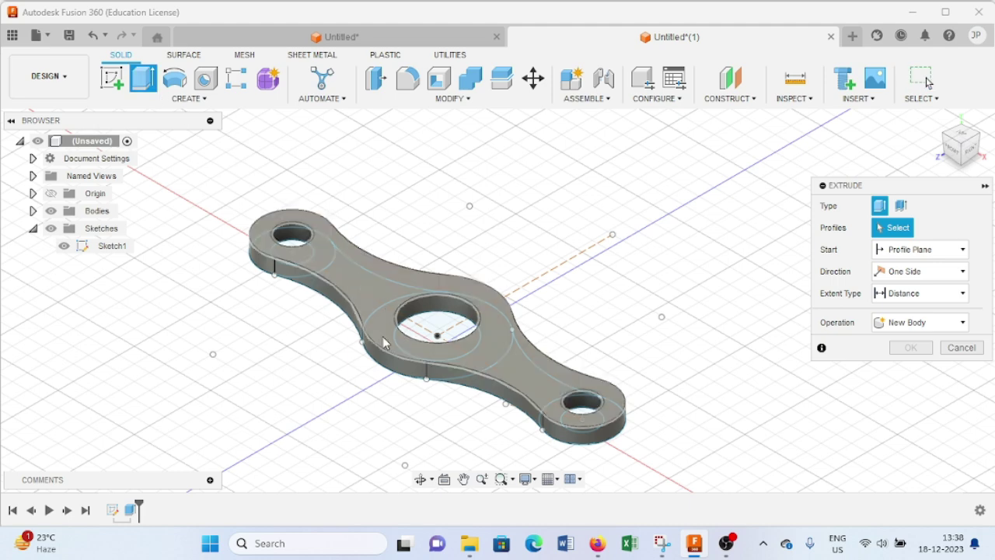
click(386, 370)
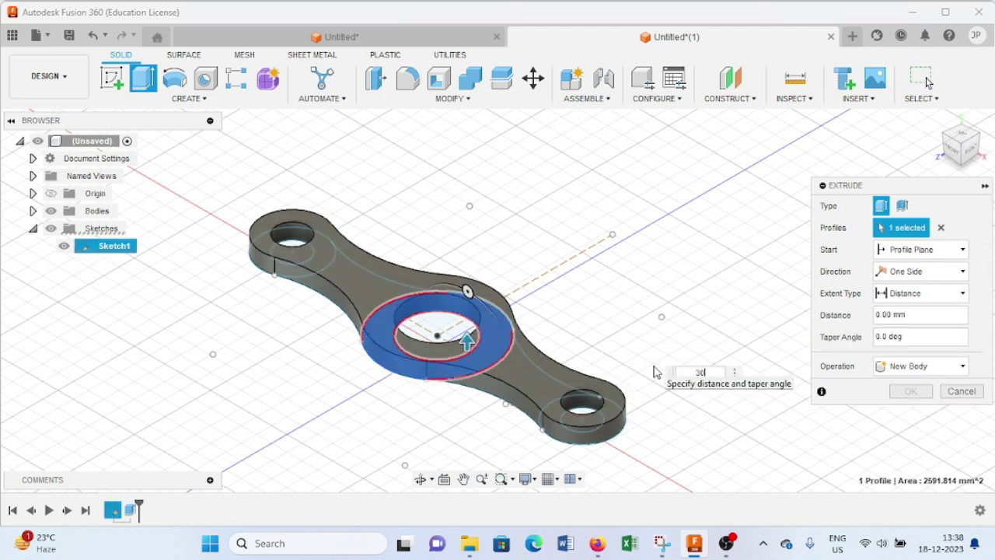
key(Return)
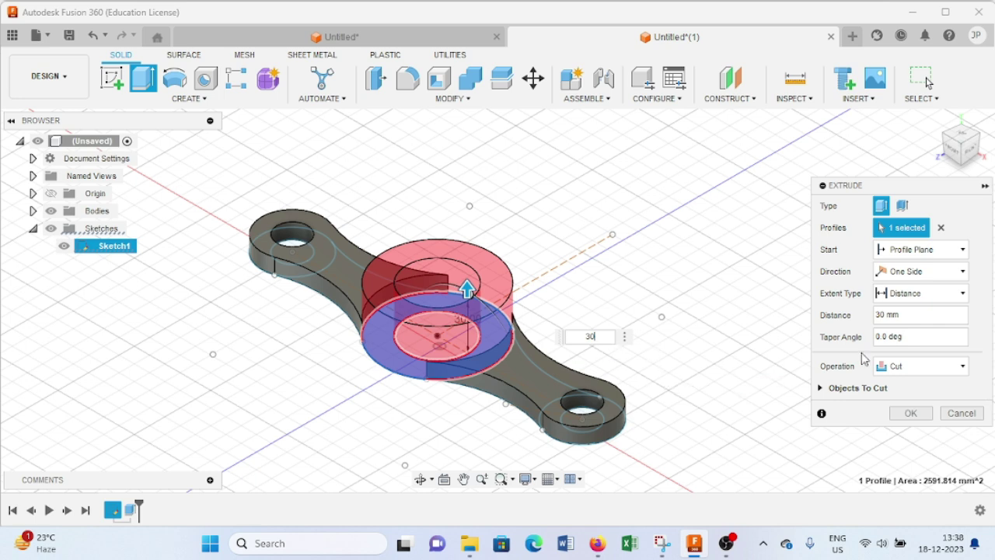
click(958, 365)
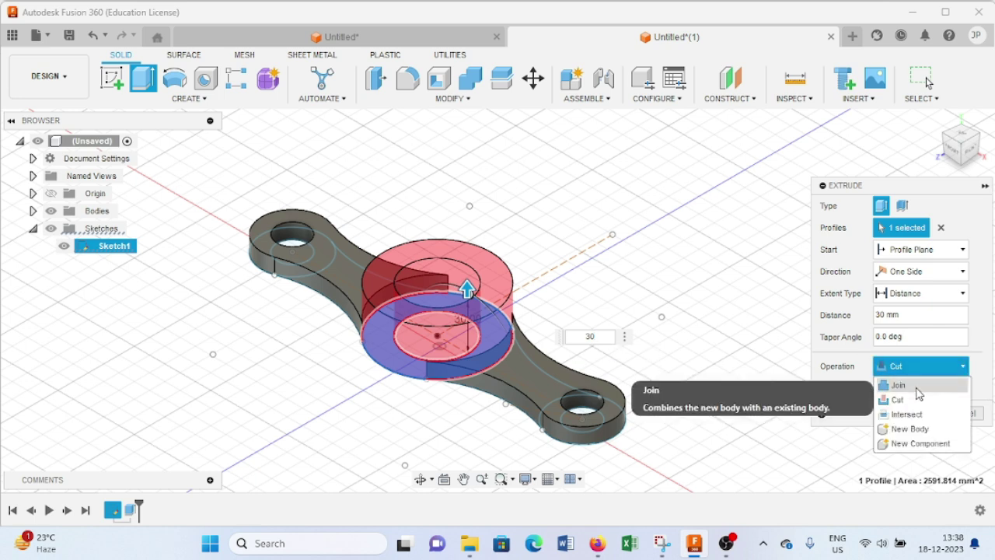
click(912, 383)
click(915, 391)
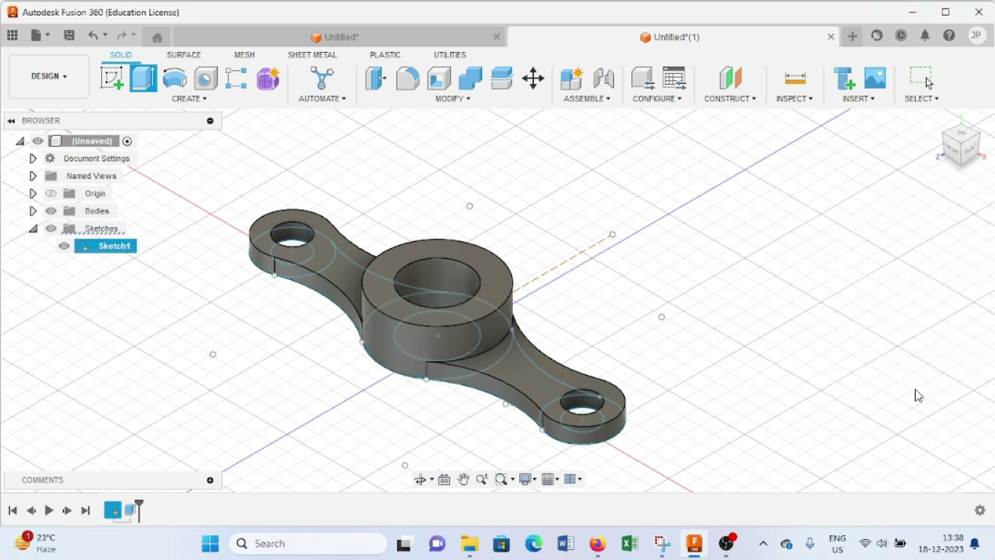
click(63, 246)
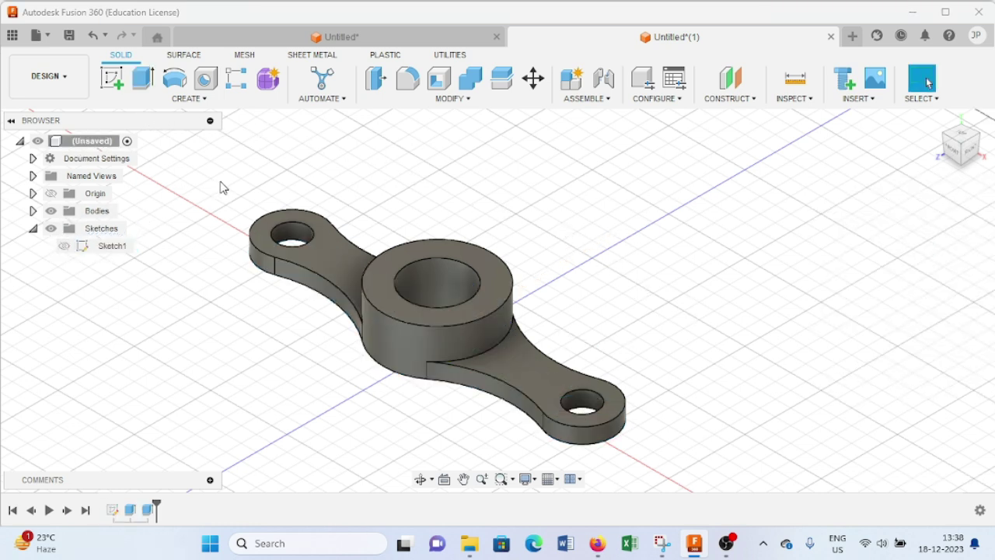
Mirror the plate-and-boss body across the boss's top face as a Join, then check against the reference drawing.
click(184, 100)
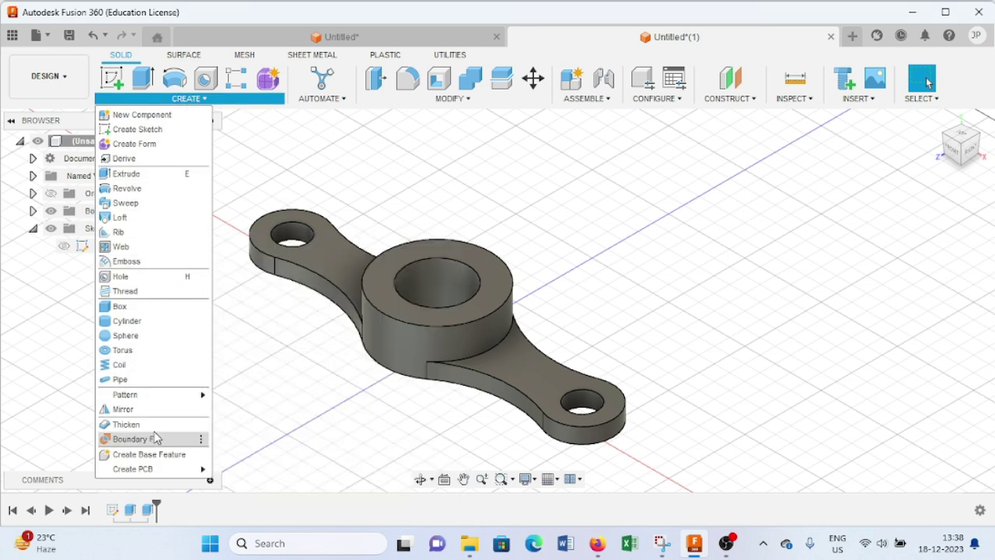
click(147, 411)
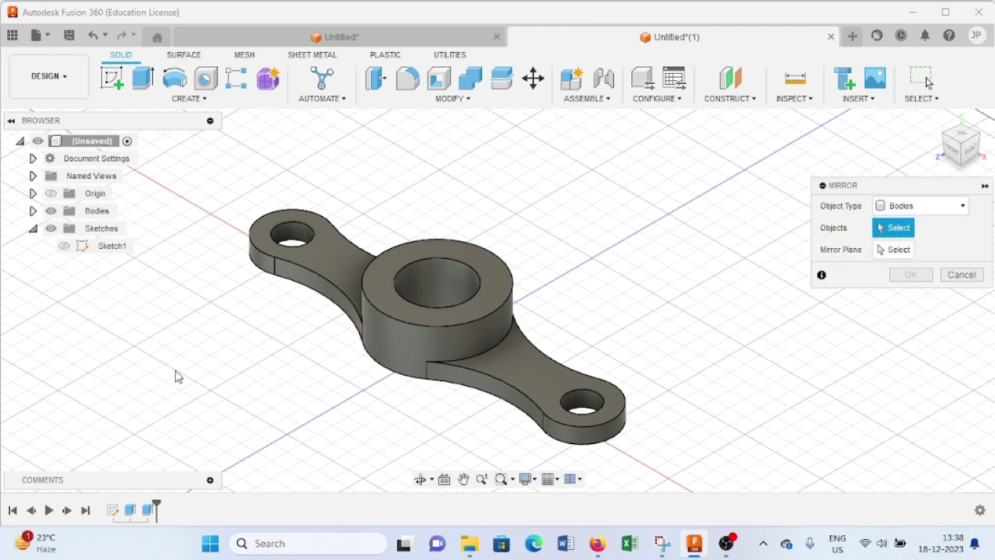
click(375, 291)
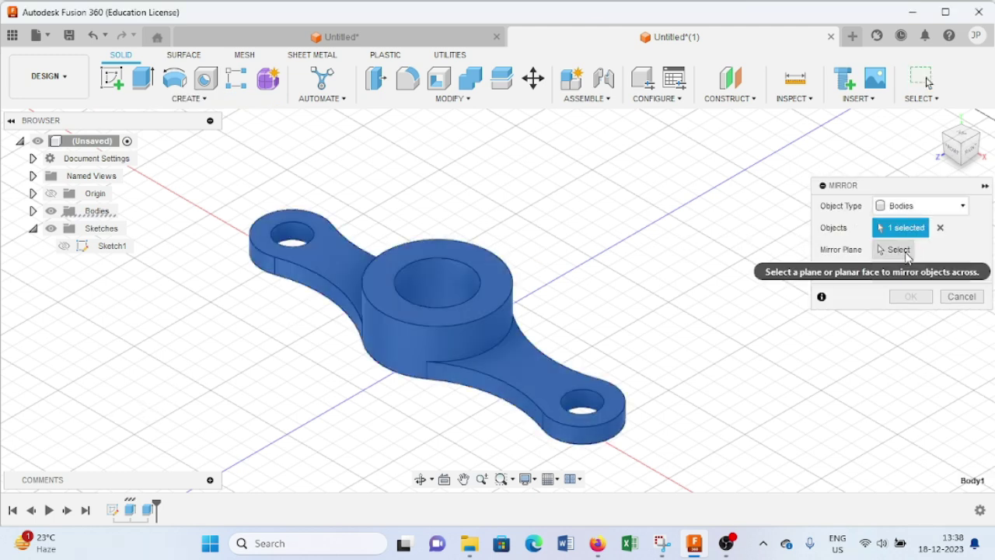
click(895, 250)
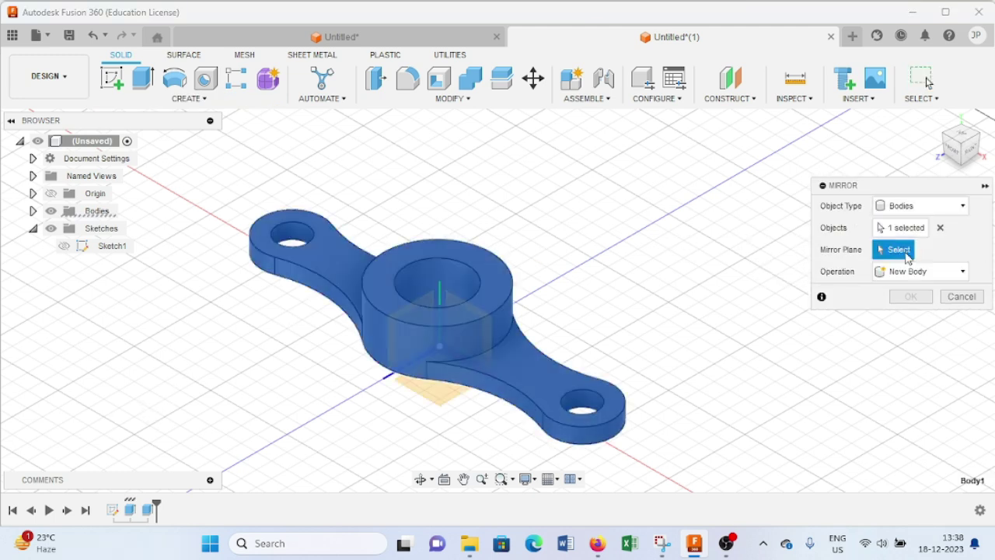
click(492, 298)
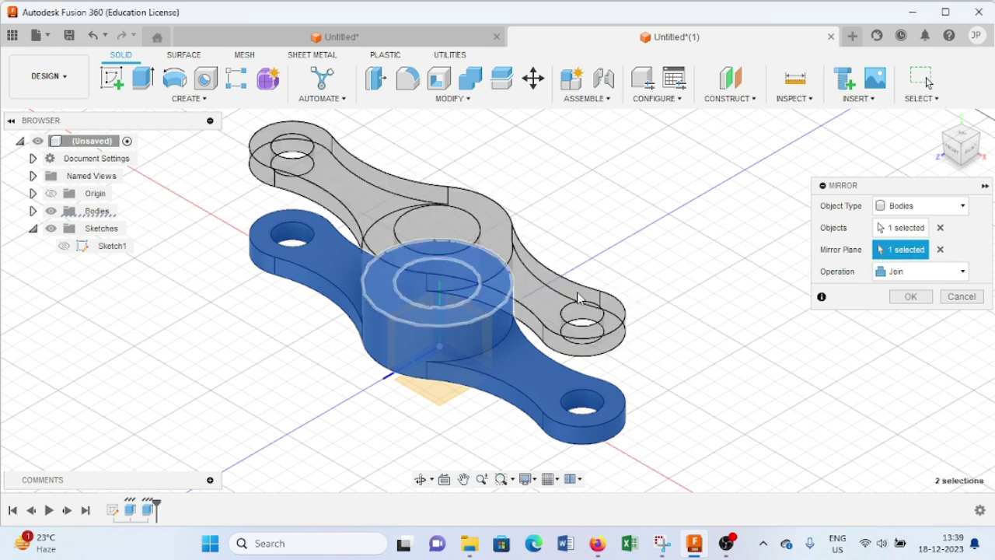
click(910, 296)
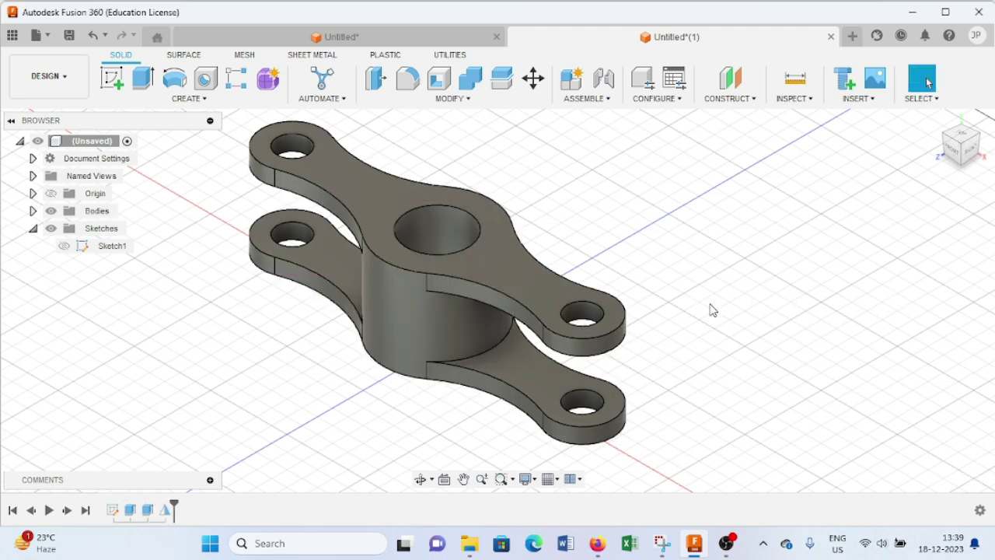
click(661, 543)
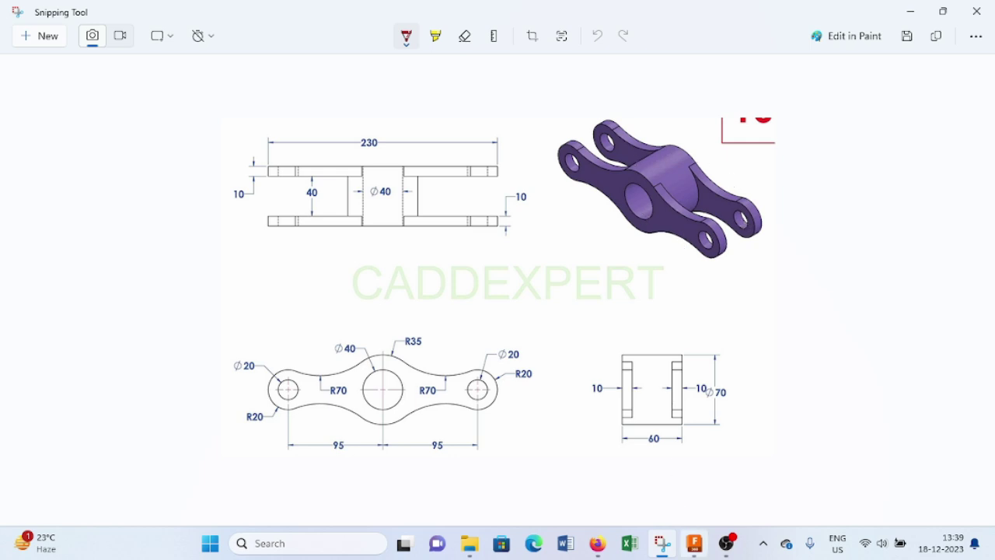
click(695, 542)
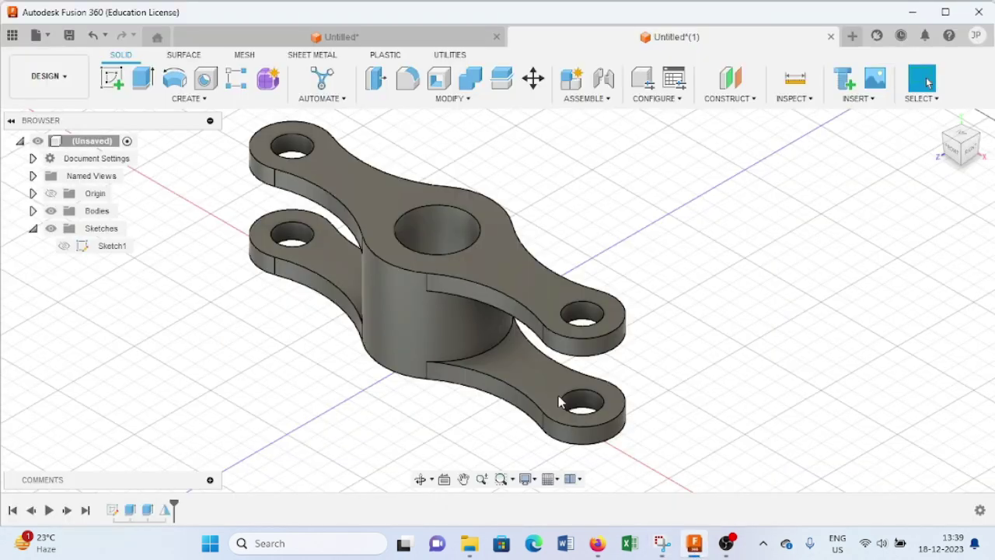
Apply Paint - Enamel Glossy (Blue) from the Paint > Glossy appearances to the whole link body.
click(465, 99)
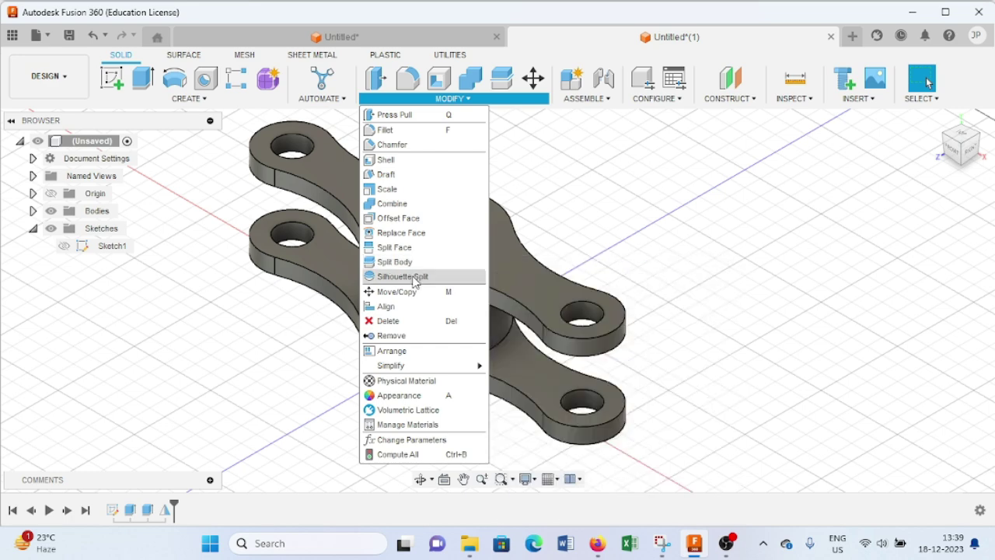
click(412, 396)
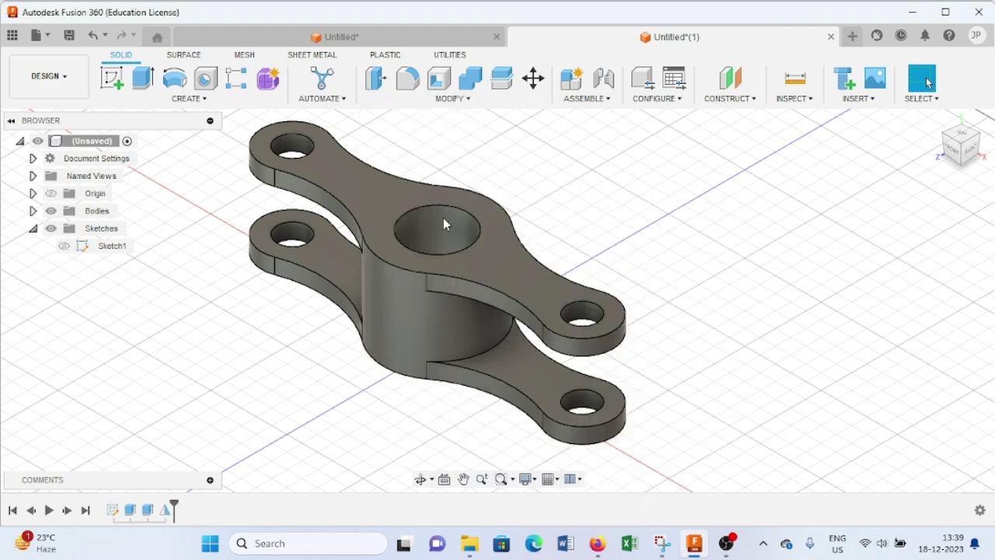
scroll(784, 323, down, 3)
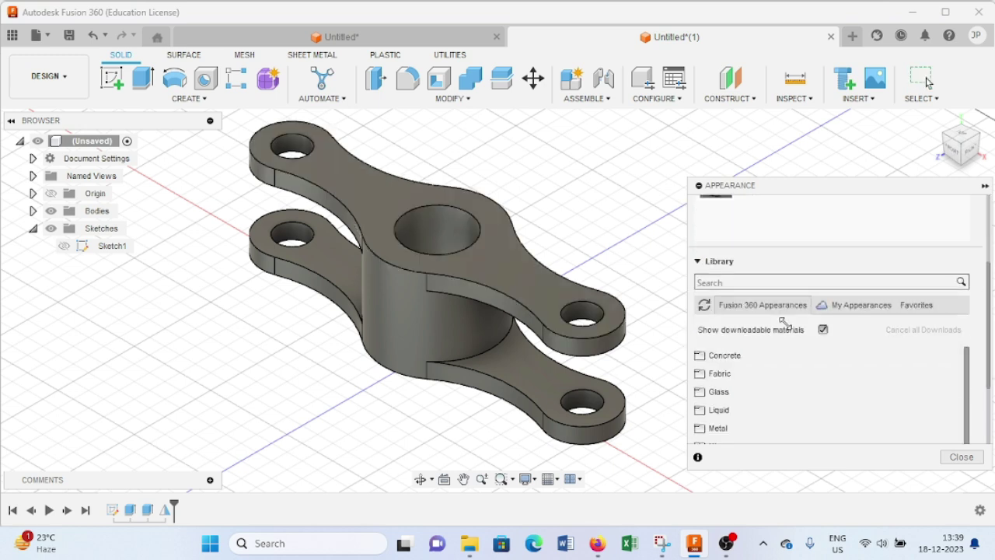
scroll(783, 323, down, 3)
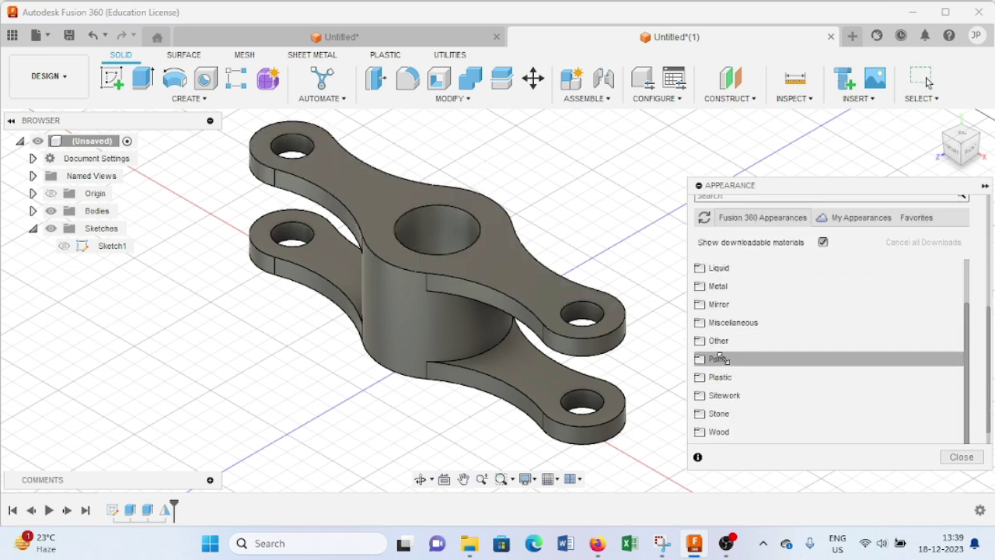
click(722, 359)
click(731, 377)
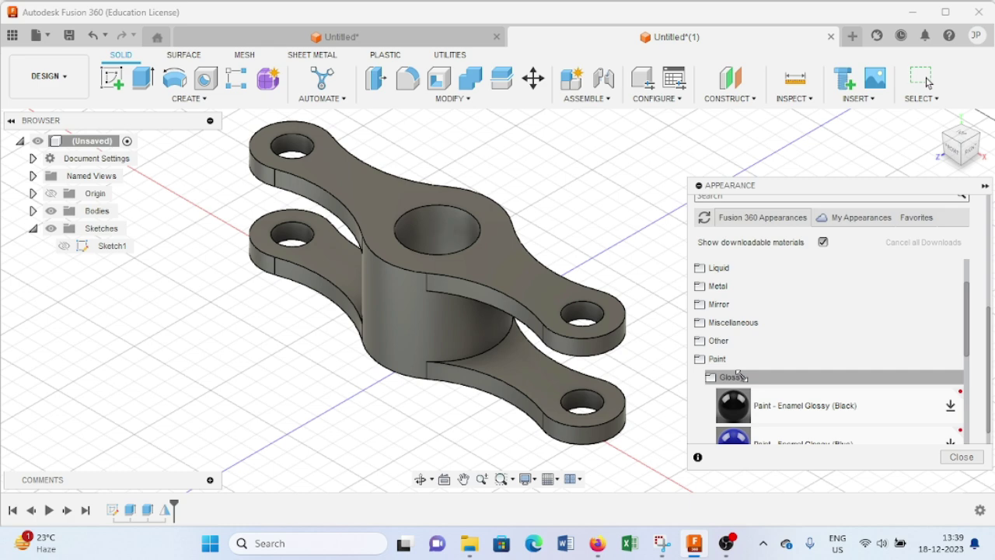
scroll(750, 400, down, 2)
drag(770, 335, 413, 244)
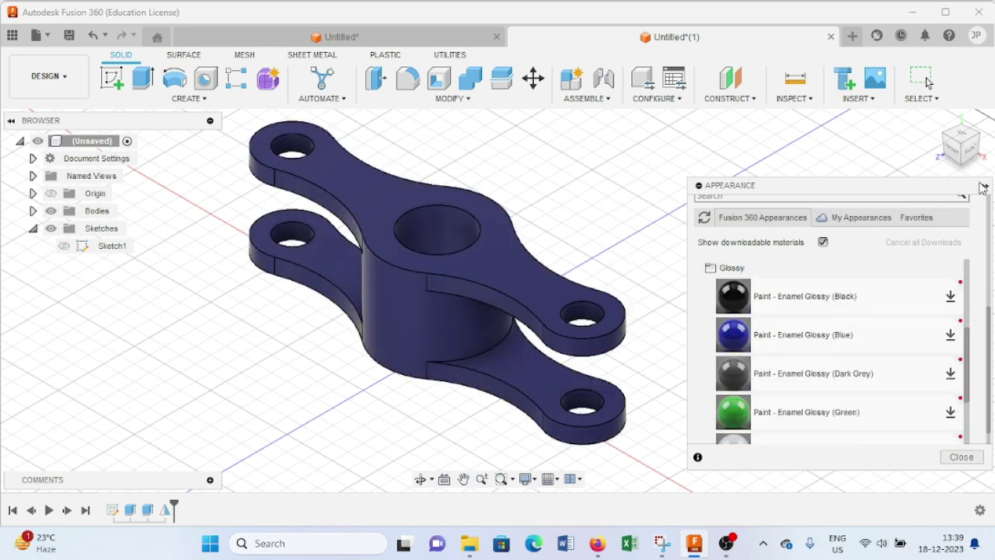
Close the Appearance panel, return to the home view, and compare the model with the reference drawing.
click(985, 189)
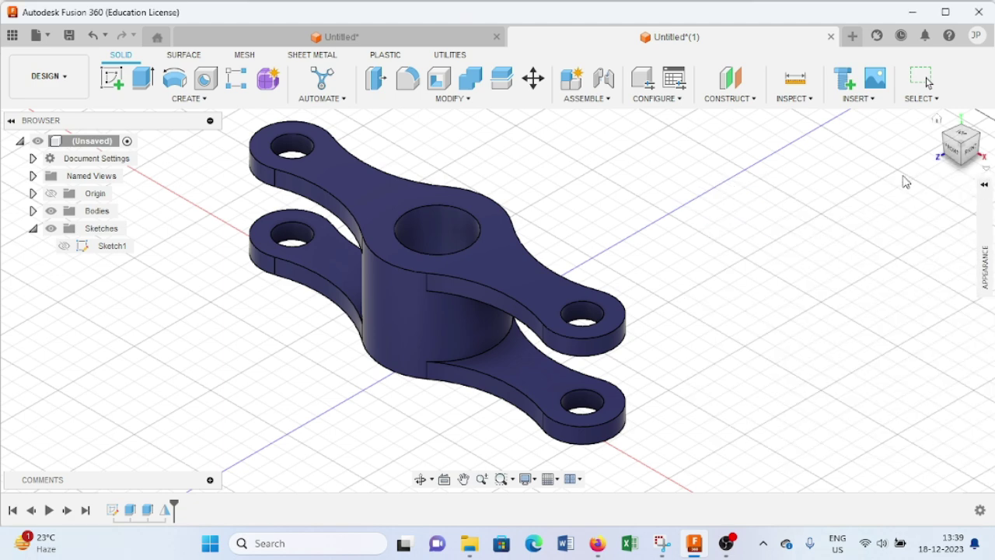
click(986, 187)
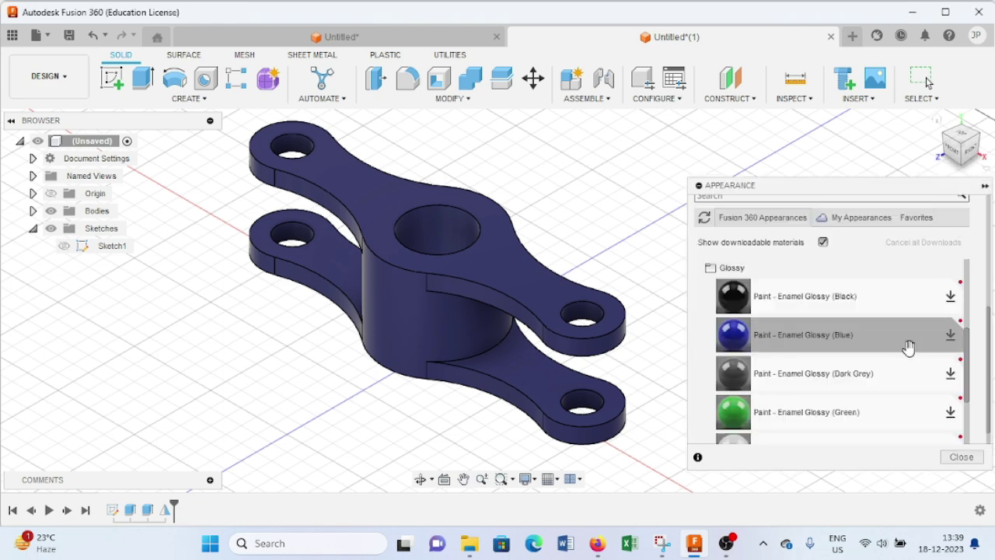
click(962, 457)
click(938, 120)
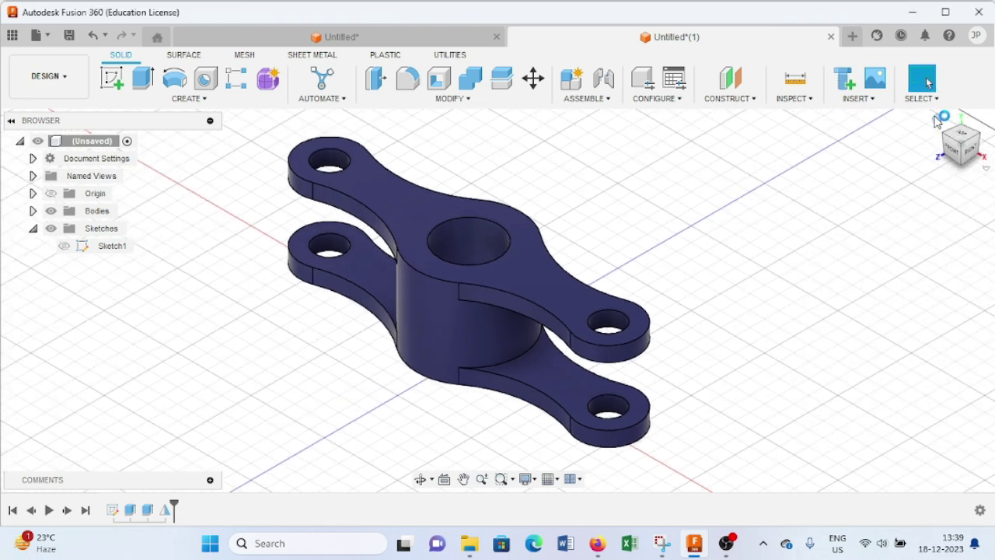
click(671, 546)
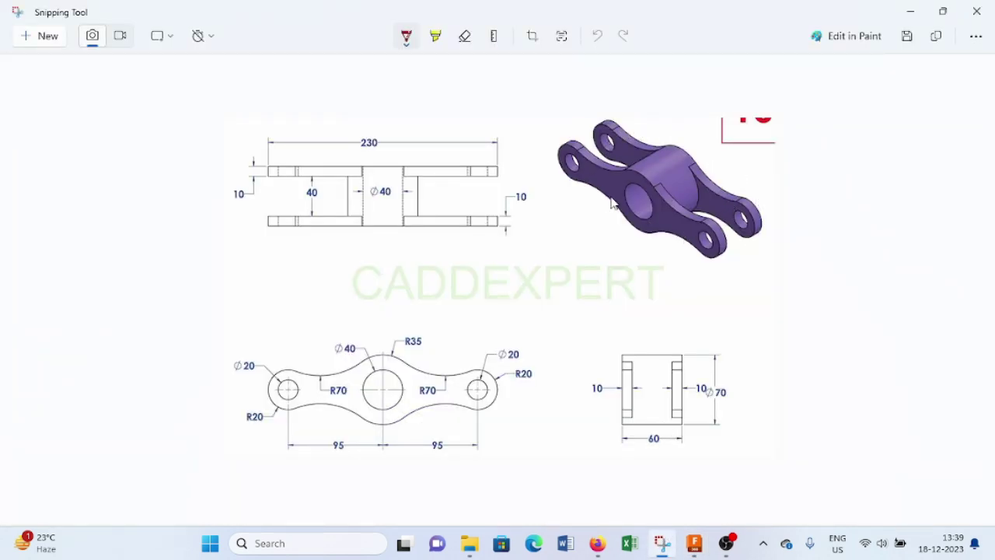
click(915, 11)
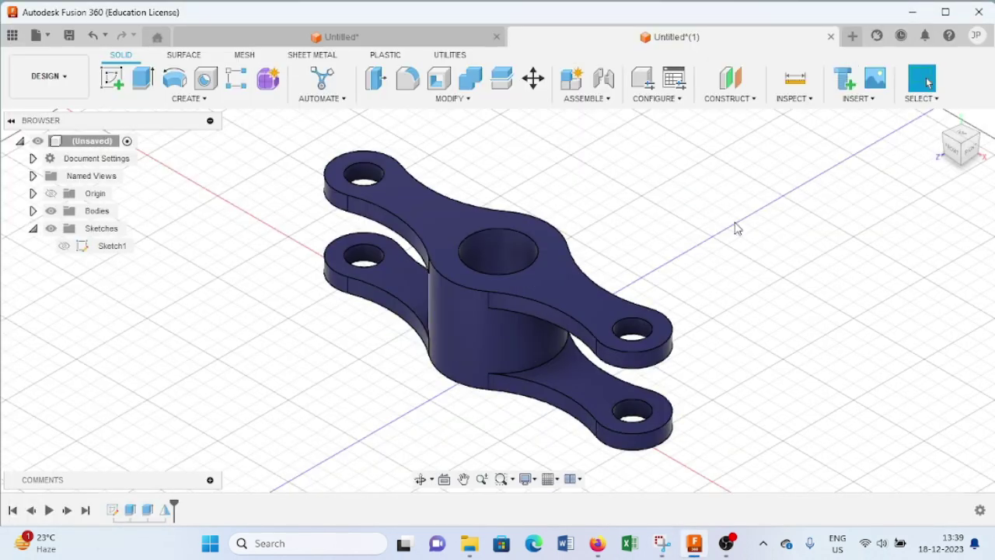